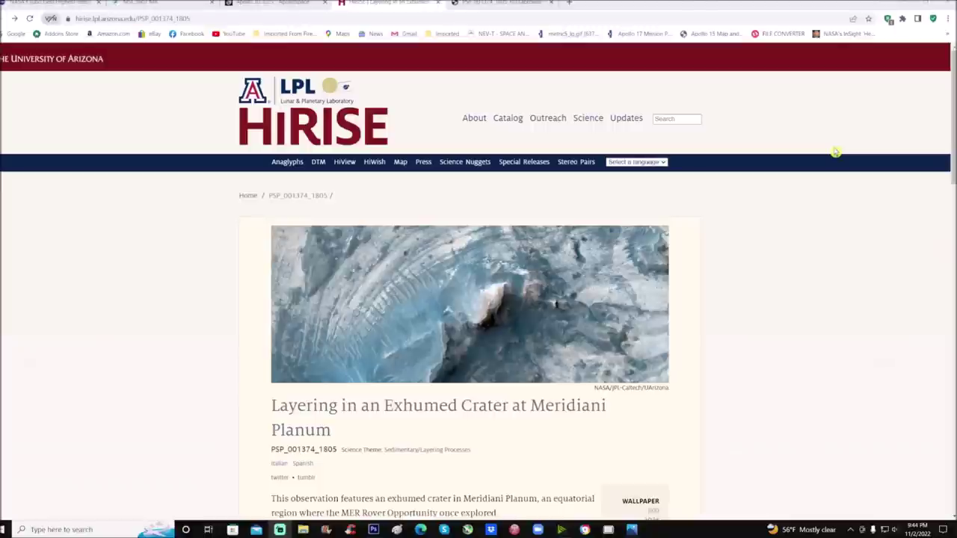
Step: Read the HiRISE page on layering in the exhumed Meridiani Planum crater, including its wallpaper sizes, acquisition data and download options
{"action": "scroll", "coordinate": [449, 318], "scroll_direction": "down", "scroll_amount": 2}
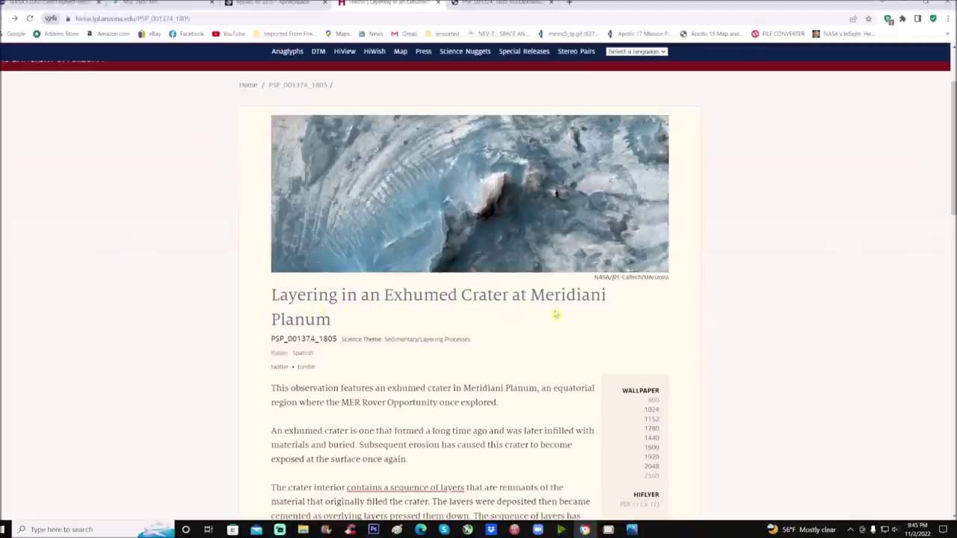
{"action": "scroll", "coordinate": [723, 342], "scroll_direction": "down", "scroll_amount": 1}
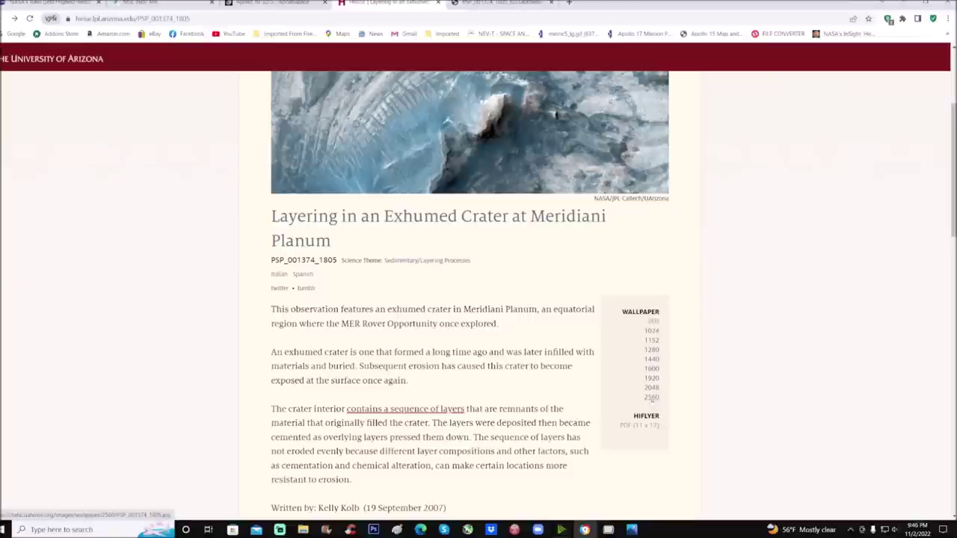
{"action": "scroll", "coordinate": [515, 142], "scroll_direction": "up", "scroll_amount": 1}
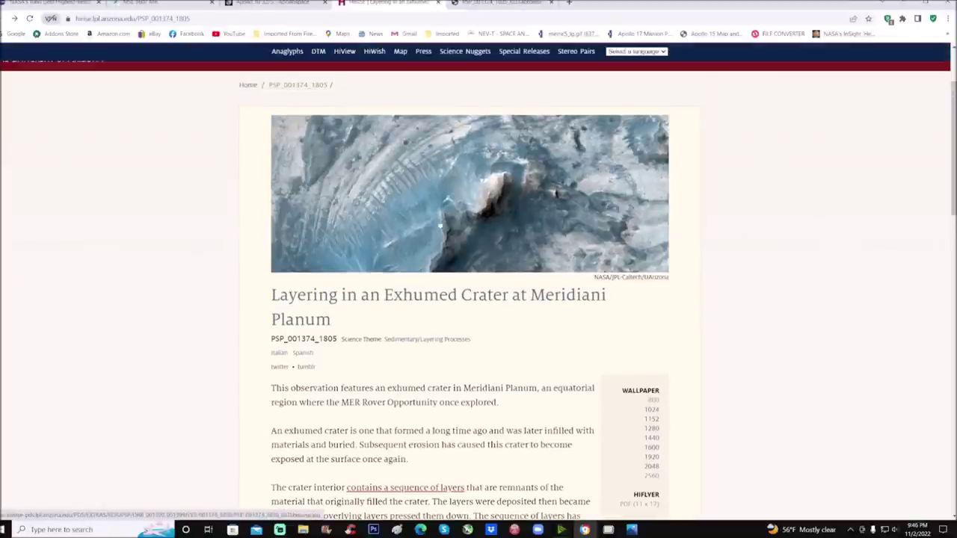
{"action": "scroll", "coordinate": [434, 207], "scroll_direction": "down", "scroll_amount": 4}
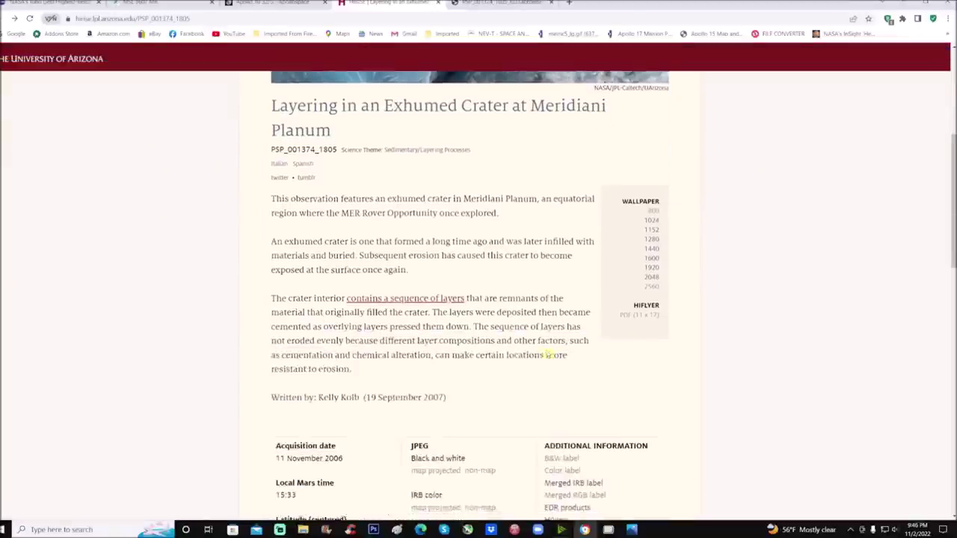
{"action": "scroll", "coordinate": [750, 363], "scroll_direction": "down", "scroll_amount": 2}
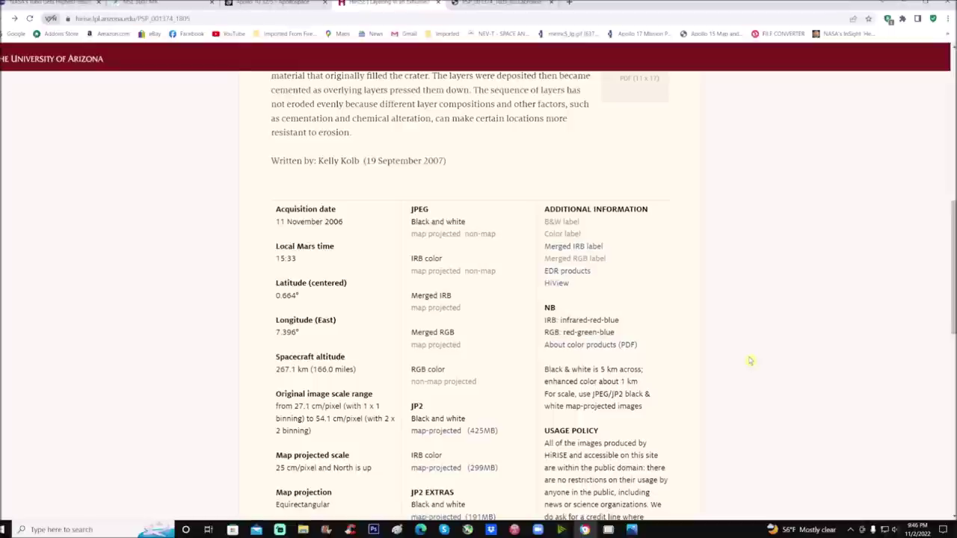
Step: Show the PSP_001374_1805_RED browse image at full size and inspect the crater's western rim
{"action": "left_click", "coordinate": [499, 3]}
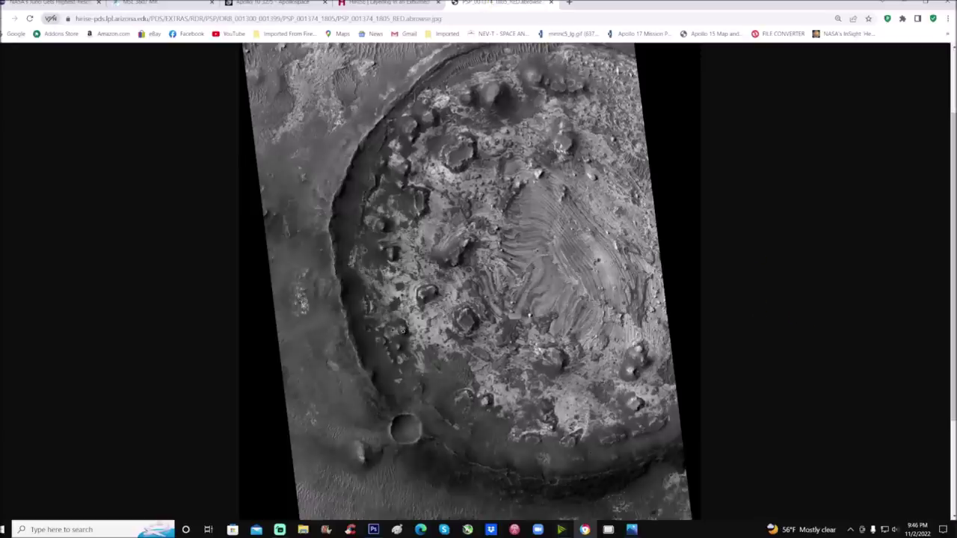
{"action": "left_click", "coordinate": [402, 330]}
{"action": "scroll", "coordinate": [441, 359], "scroll_direction": "up", "scroll_amount": 2}
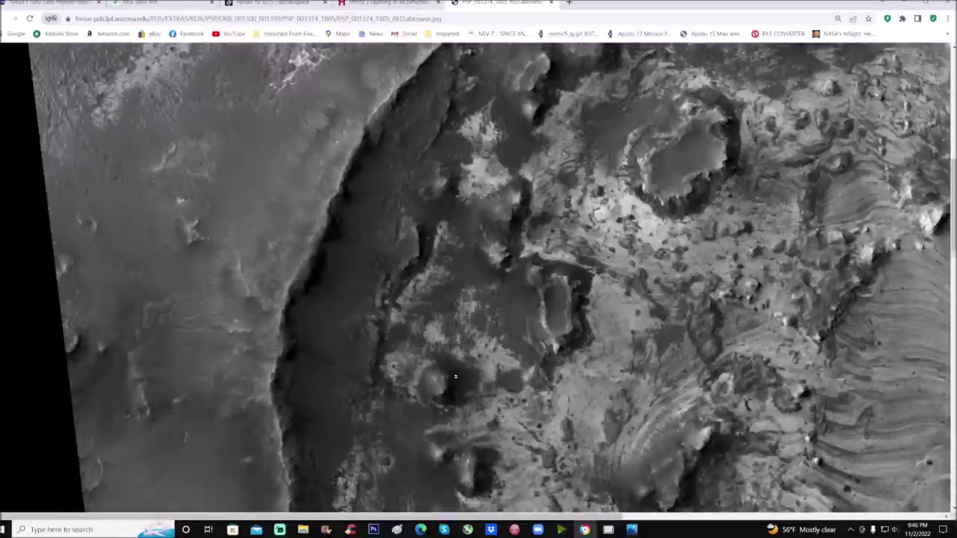
{"action": "scroll", "coordinate": [454, 376], "scroll_direction": "down", "scroll_amount": 3}
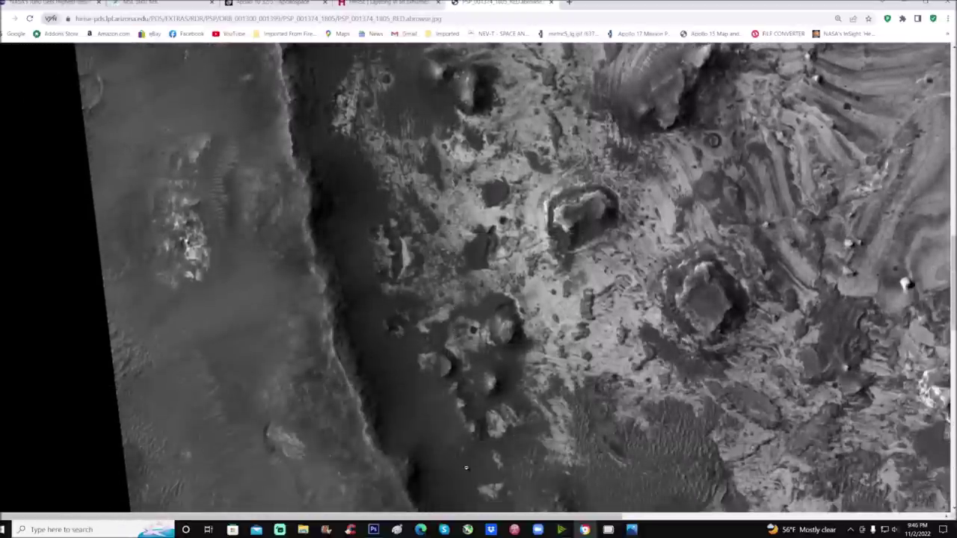
{"action": "scroll", "coordinate": [451, 387], "scroll_direction": "down", "scroll_amount": 1}
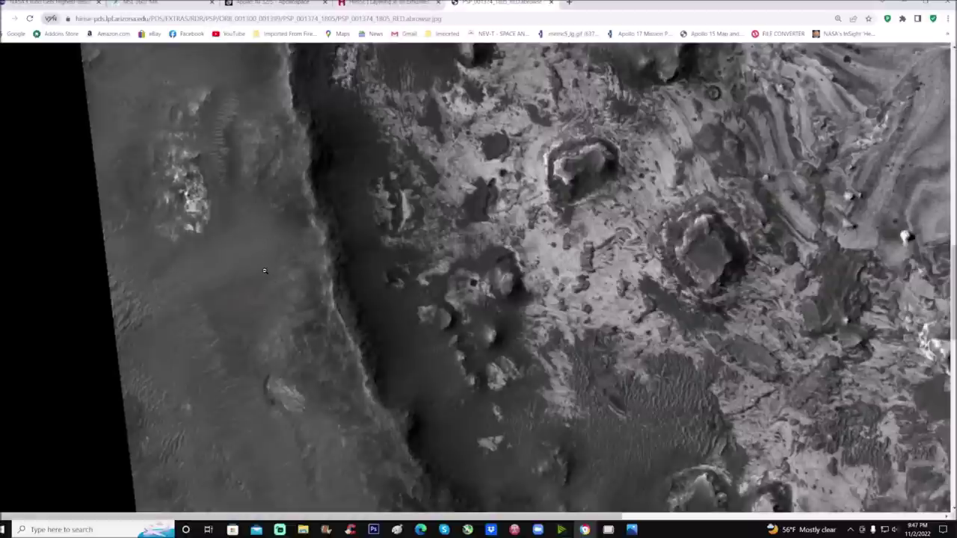
Step: Enlarge the browse image to 250% and examine the bright outcrop and terrain on both sides of the western rim
{"action": "scroll", "coordinate": [265, 273], "scroll_direction": "up", "scroll_amount": 3}
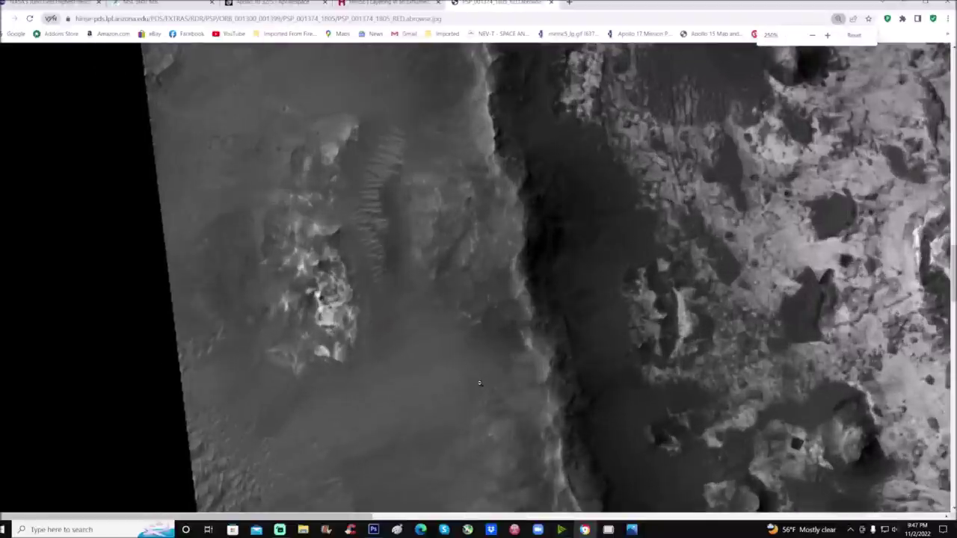
{"action": "scroll", "coordinate": [470, 380], "scroll_direction": "down", "scroll_amount": 3}
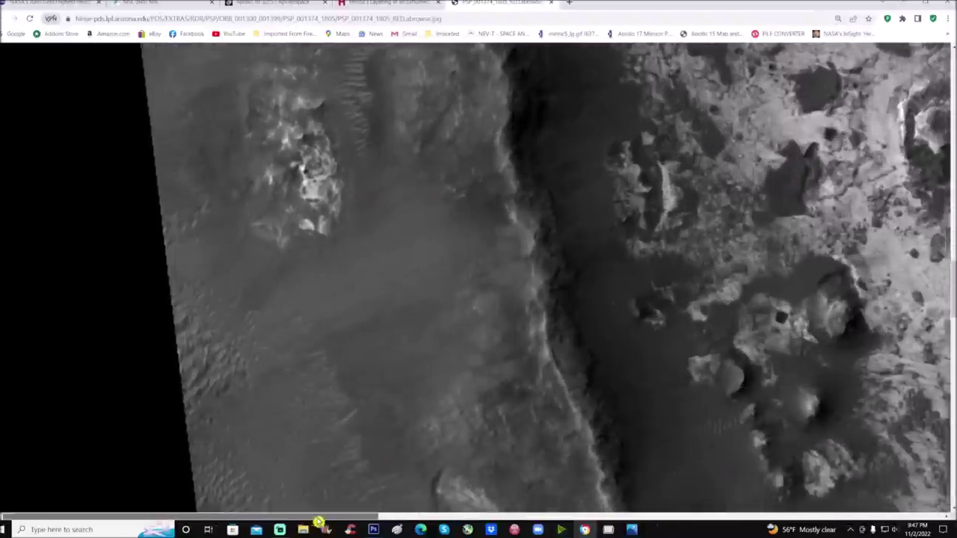
{"action": "mouse_move", "coordinate": [318, 521]}
{"action": "left_mouse_down"}
{"action": "mouse_move", "coordinate": [346, 519]}
{"action": "mouse_move", "coordinate": [311, 517]}
{"action": "left_mouse_up"}
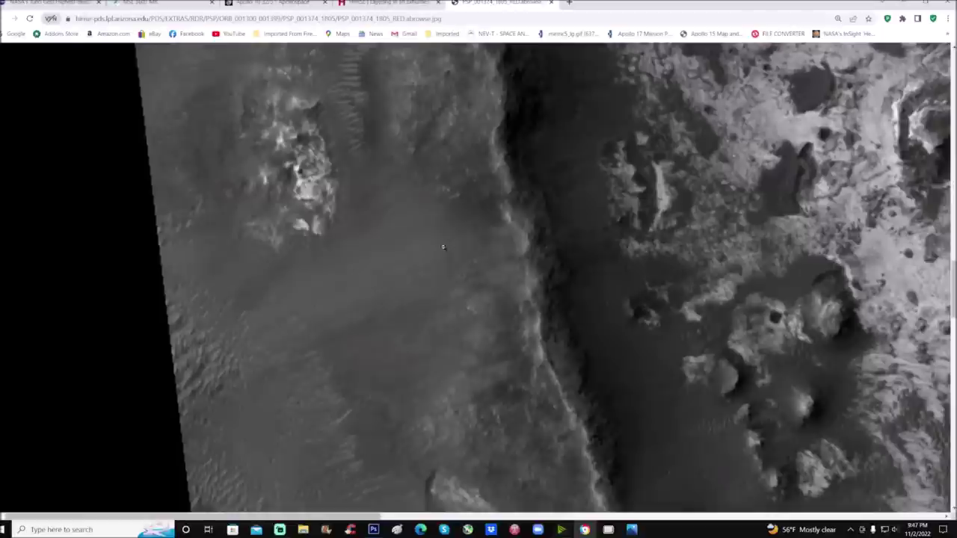
{"action": "left_click_drag", "start_coordinate": [119, 516], "coordinate": [218, 515]}
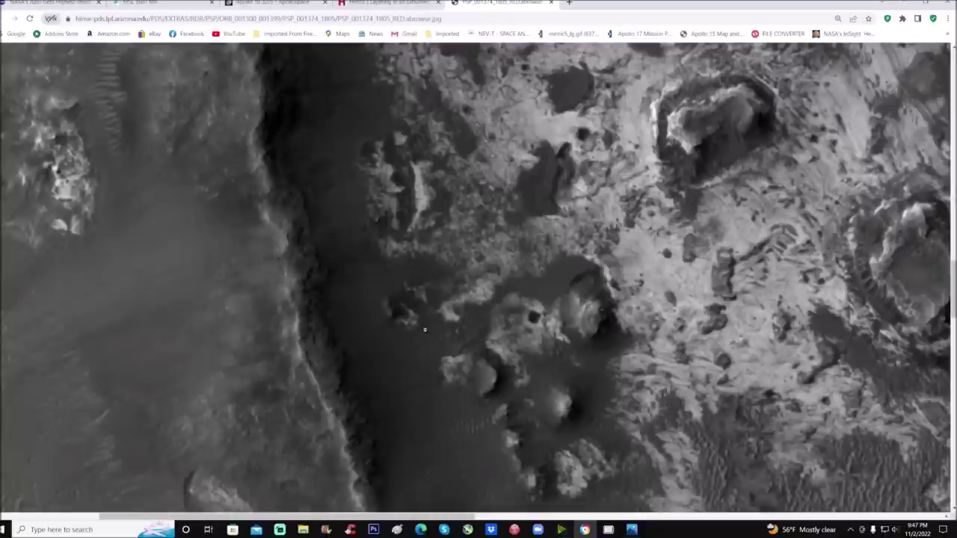
Step: Examine the elongated mound outside the rim and the hills and dark patches inside it, ending with the image fitted to the window
{"action": "scroll", "coordinate": [321, 318], "scroll_direction": "down", "scroll_amount": 1}
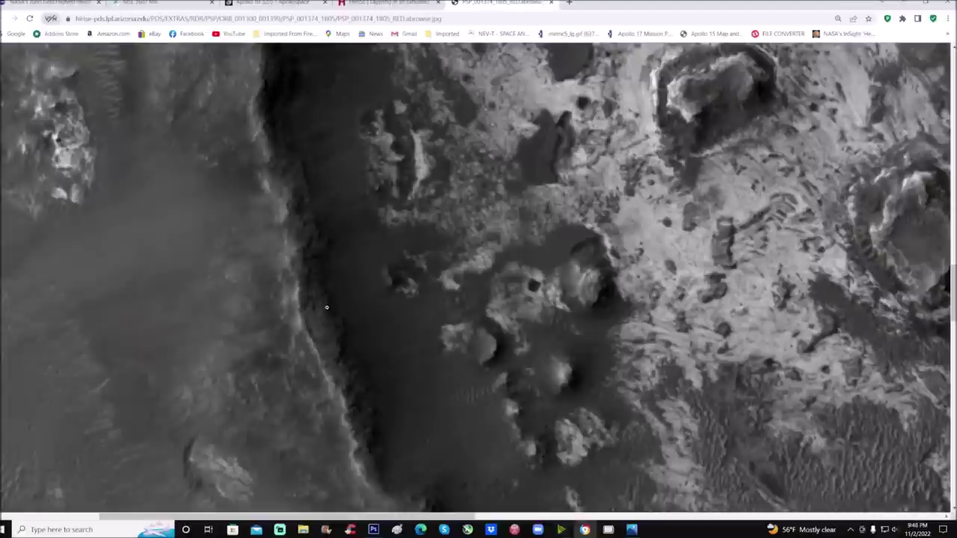
{"action": "scroll", "coordinate": [221, 402], "scroll_direction": "down", "scroll_amount": 3}
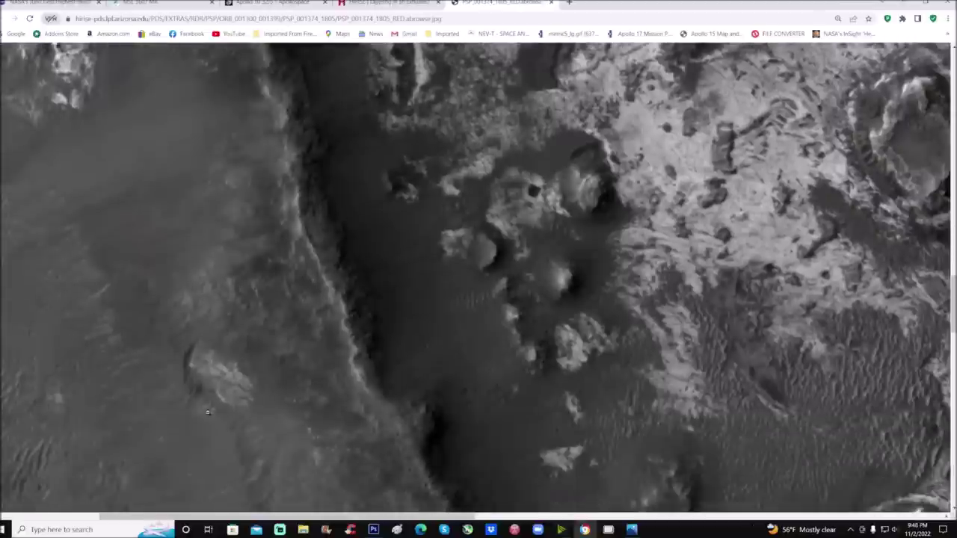
{"action": "scroll", "coordinate": [225, 359], "scroll_direction": "down", "scroll_amount": 2}
{"action": "scroll", "coordinate": [195, 319], "scroll_direction": "up", "scroll_amount": 2}
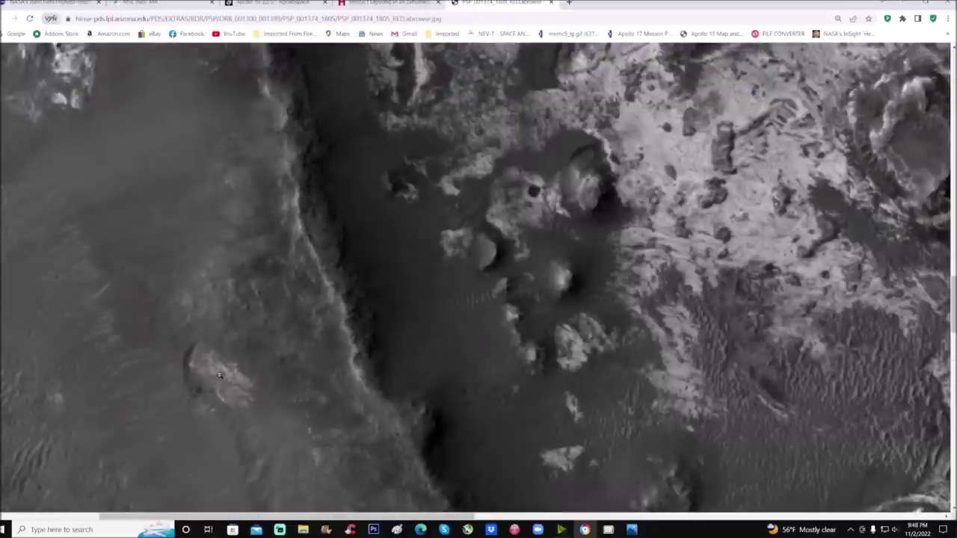
{"action": "scroll", "coordinate": [241, 406], "scroll_direction": "down", "scroll_amount": 3}
{"action": "scroll", "coordinate": [241, 406], "scroll_direction": "up", "scroll_amount": 9}
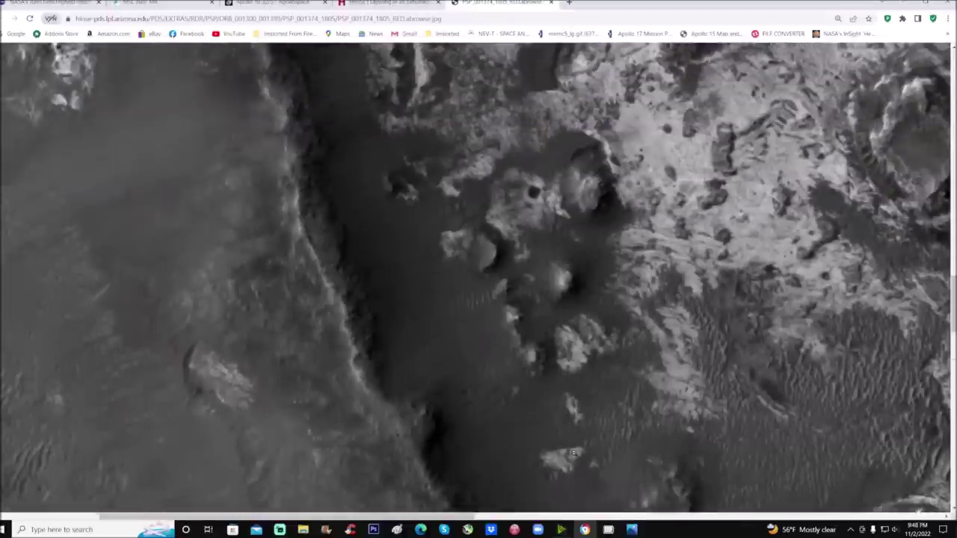
{"action": "scroll", "coordinate": [438, 327], "scroll_direction": "down", "scroll_amount": 1}
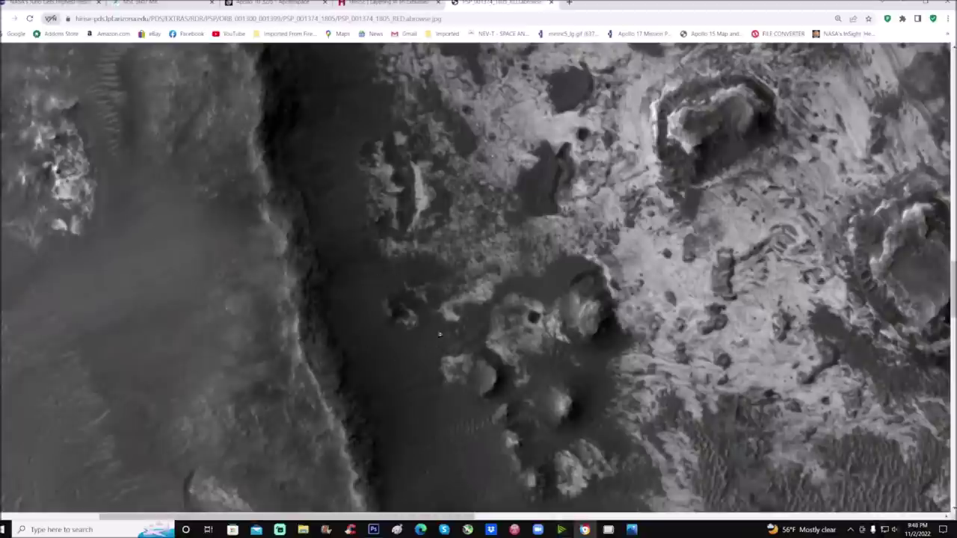
{"action": "scroll", "coordinate": [571, 329], "scroll_direction": "up", "scroll_amount": 10}
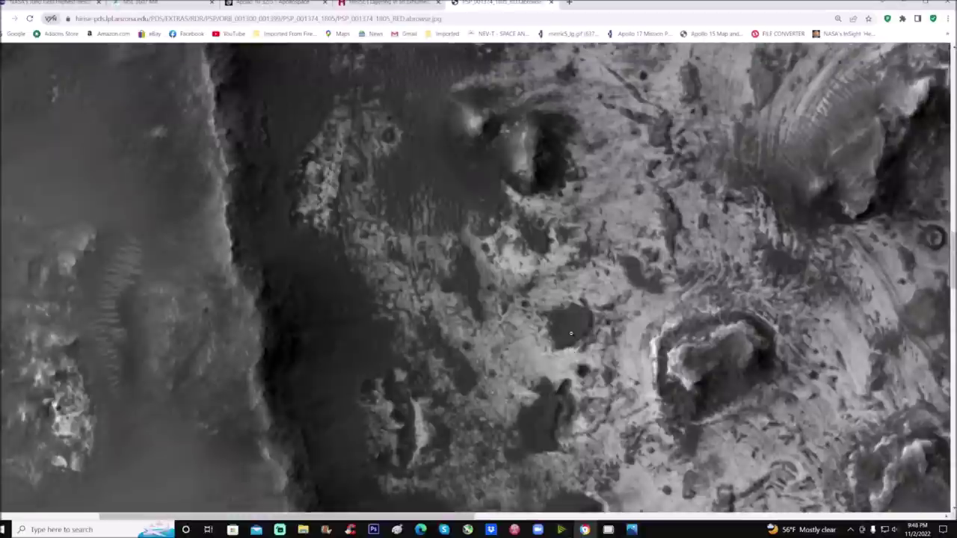
{"action": "scroll", "coordinate": [568, 336], "scroll_direction": "up", "scroll_amount": 2}
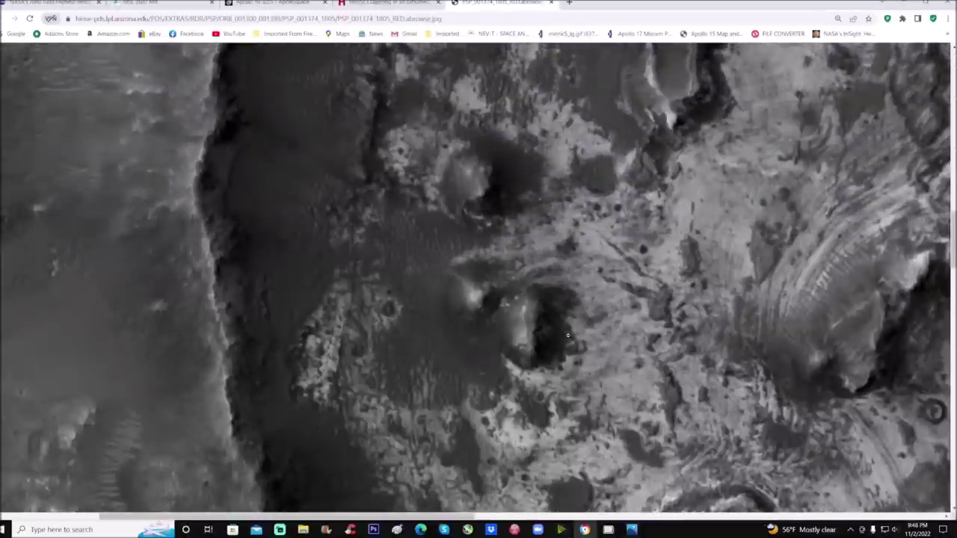
{"action": "left_click", "coordinate": [568, 336]}
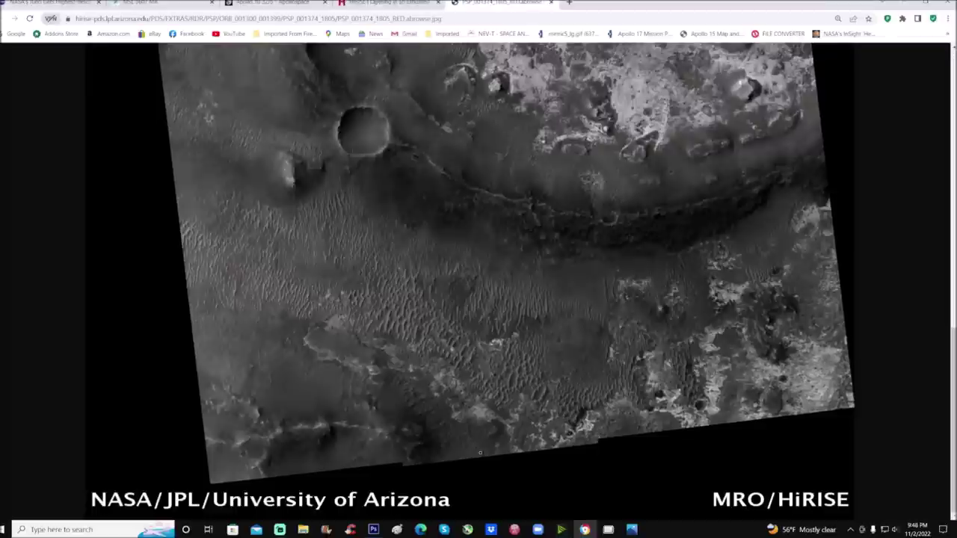
Step: Switch to Photoshop and magnify the enhanced crater image around the southwestern rim, the elongated mound and the nearby hills
{"action": "left_click", "coordinate": [373, 529]}
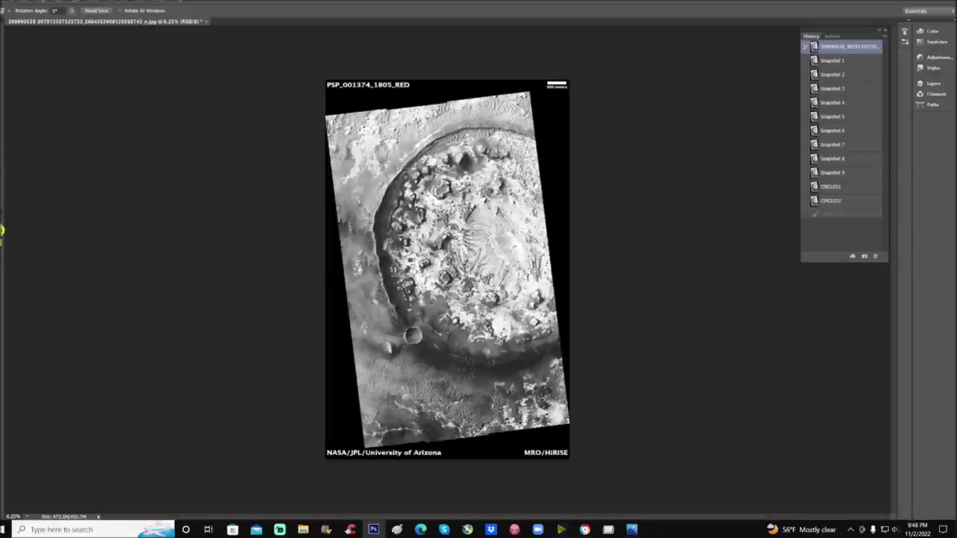
{"action": "key", "text": "z"}
{"action": "left_click_drag", "start_coordinate": [435, 347], "coordinate": [477, 245]}
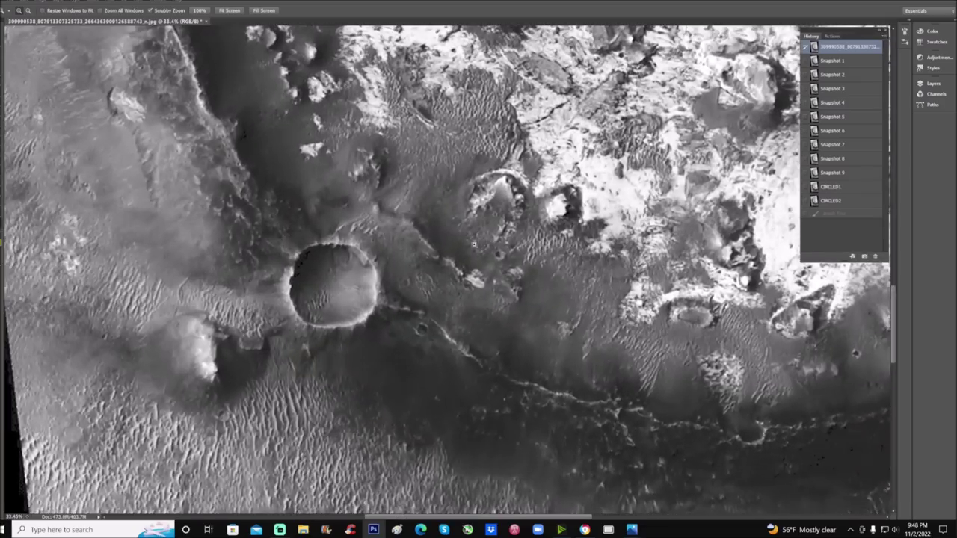
{"action": "scroll", "coordinate": [269, 301], "scroll_direction": "up", "scroll_amount": 1}
{"action": "scroll", "coordinate": [269, 302], "scroll_direction": "up", "scroll_amount": 5}
{"action": "left_click_drag", "start_coordinate": [151, 179], "coordinate": [151, 179]}
{"action": "scroll", "coordinate": [326, 303], "scroll_direction": "up", "scroll_amount": 4}
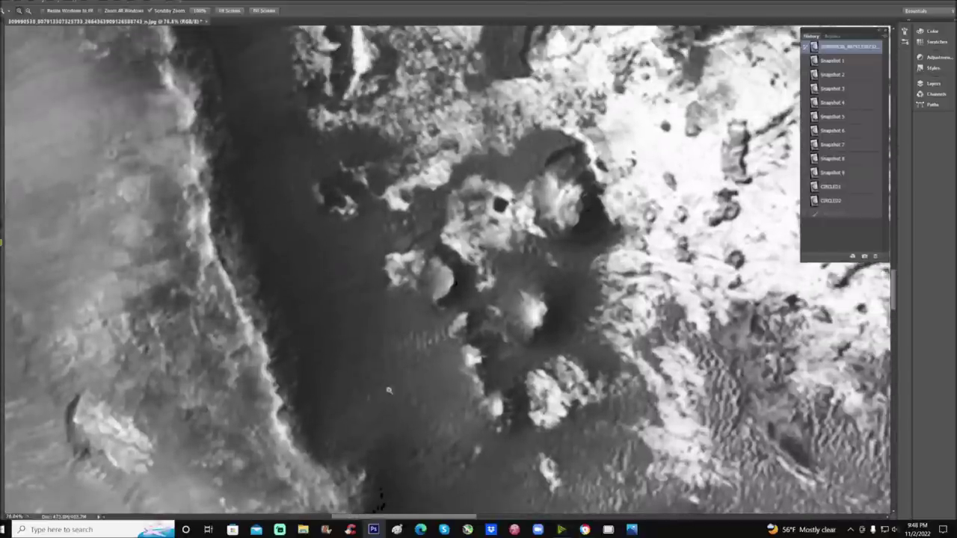
{"action": "left_click_drag", "start_coordinate": [438, 517], "coordinate": [422, 517]}
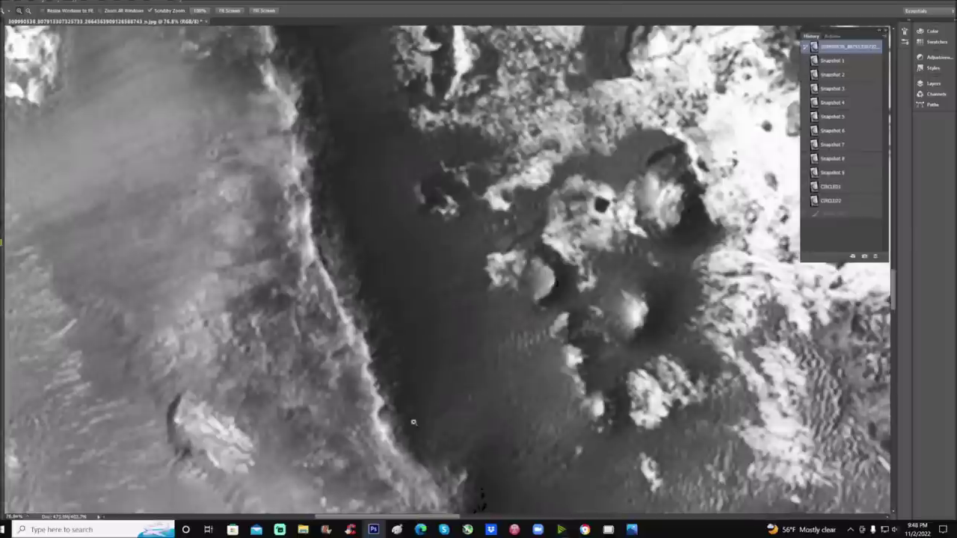
{"action": "scroll", "coordinate": [411, 414], "scroll_direction": "up", "scroll_amount": 3}
{"action": "scroll", "coordinate": [411, 414], "scroll_direction": "up", "scroll_amount": 1}
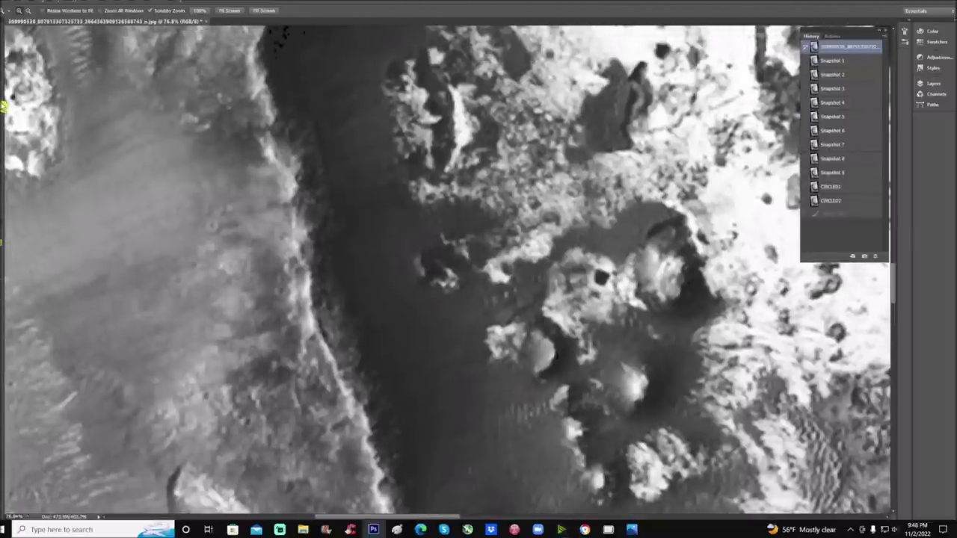
Step: Circle the small bright feature on the dark crater floor in green, trace its zigzag edge, and revert to the original image state
{"action": "left_click", "coordinate": [4, 107]}
{"action": "mouse_move", "coordinate": [450, 251]}
{"action": "left_mouse_down"}
{"action": "mouse_move", "coordinate": [419, 307]}
{"action": "mouse_move", "coordinate": [484, 268]}
{"action": "mouse_move", "coordinate": [441, 250]}
{"action": "left_mouse_up"}
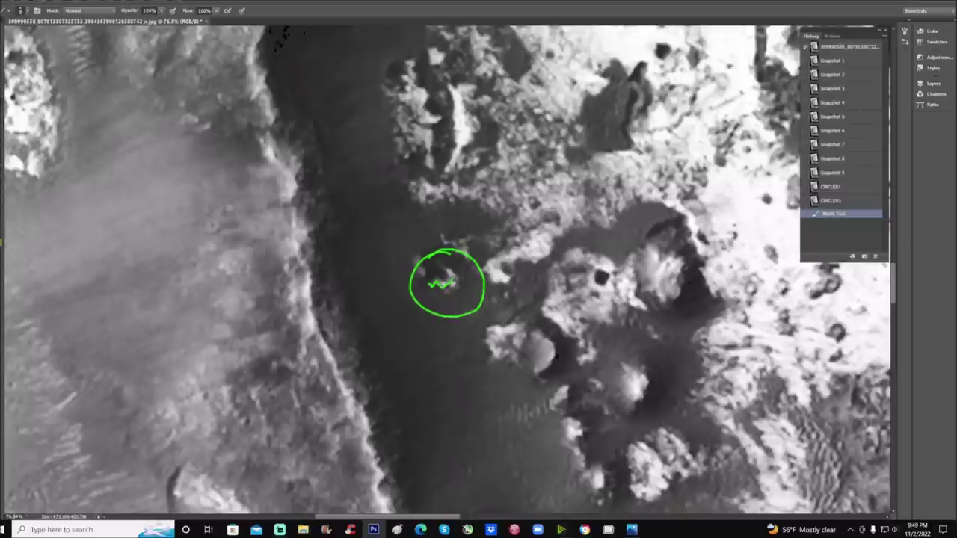
{"action": "left_click_drag", "start_coordinate": [453, 282], "coordinate": [461, 278]}
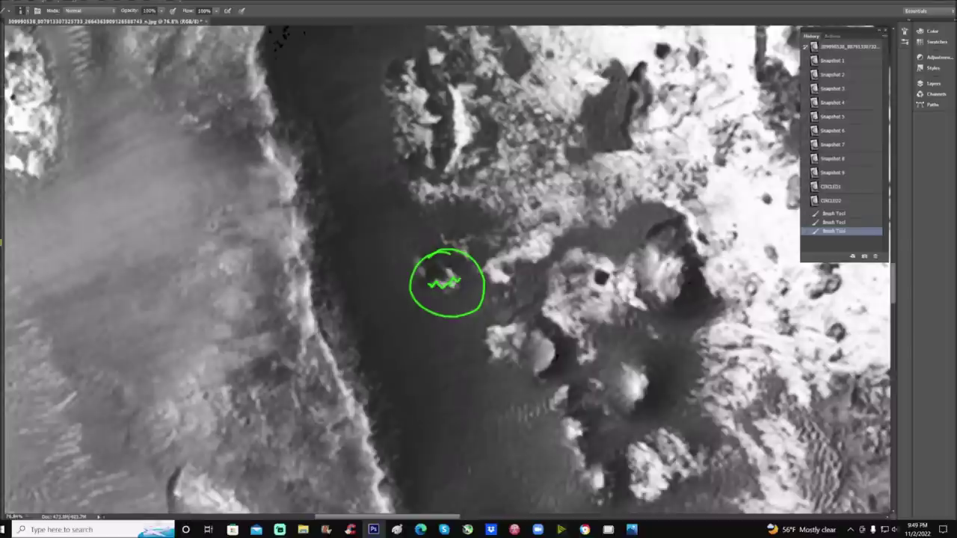
{"action": "left_click_drag", "start_coordinate": [453, 287], "coordinate": [460, 292]}
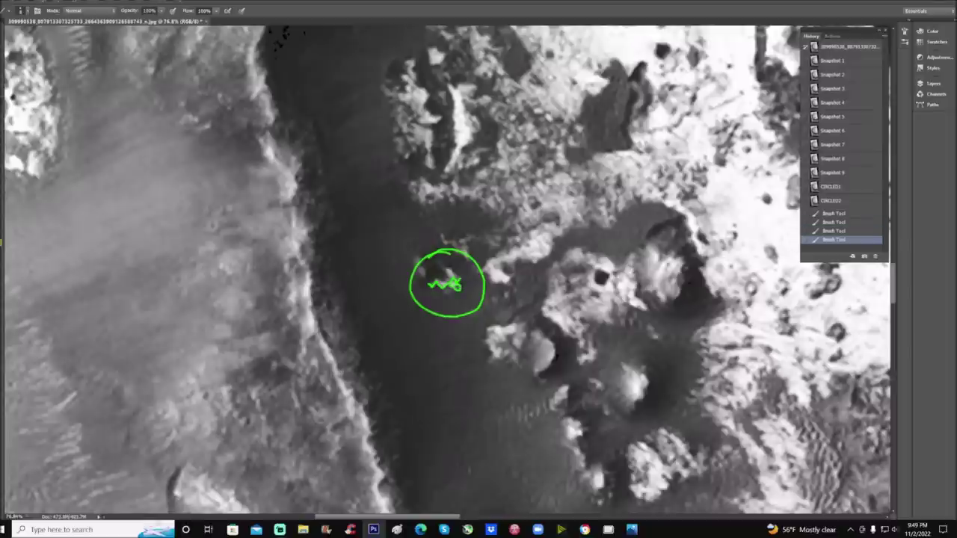
{"action": "left_click", "coordinate": [854, 49]}
Step: Circle the floor feature, the small spot outside the rim and the elongated mound with an arrow, and revert to the original state
{"action": "mouse_move", "coordinate": [443, 245]}
{"action": "left_mouse_down"}
{"action": "mouse_move", "coordinate": [404, 266]}
{"action": "mouse_move", "coordinate": [470, 296]}
{"action": "mouse_move", "coordinate": [426, 250]}
{"action": "left_mouse_up"}
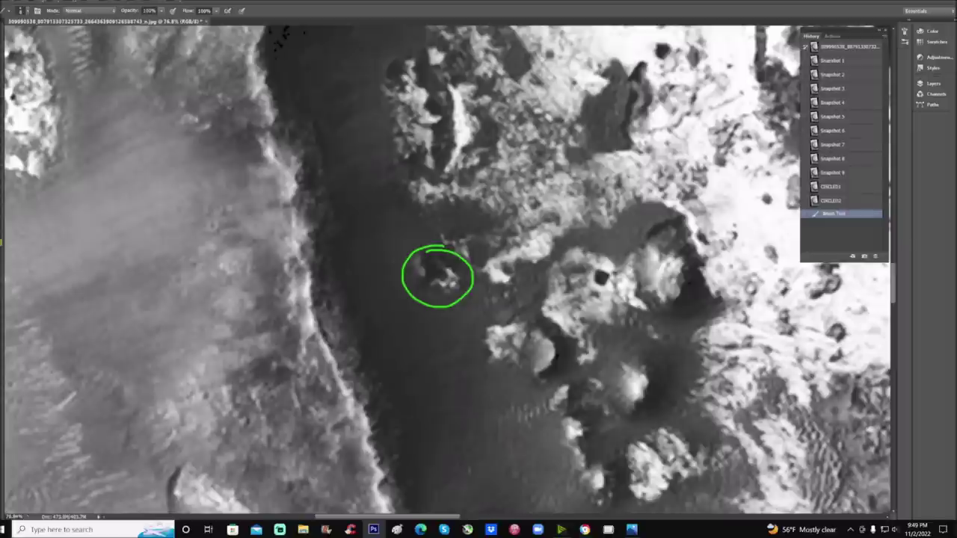
{"action": "mouse_move", "coordinate": [211, 196]}
{"action": "left_mouse_down"}
{"action": "mouse_move", "coordinate": [196, 198]}
{"action": "mouse_move", "coordinate": [199, 254]}
{"action": "mouse_move", "coordinate": [232, 205]}
{"action": "mouse_move", "coordinate": [208, 198]}
{"action": "left_mouse_up"}
{"action": "scroll", "coordinate": [449, 269], "scroll_direction": "down", "scroll_amount": 5}
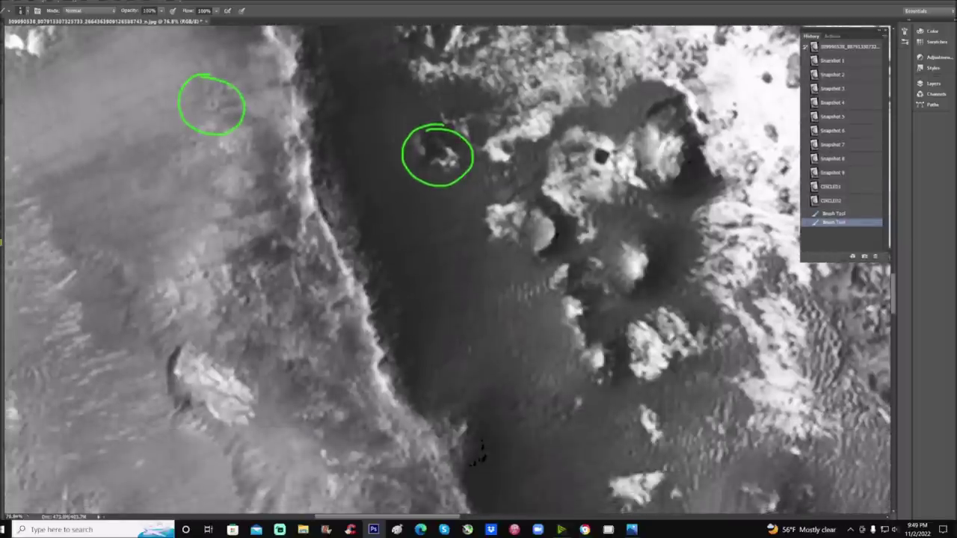
{"action": "mouse_move", "coordinate": [204, 329]}
{"action": "left_mouse_down"}
{"action": "mouse_move", "coordinate": [194, 326]}
{"action": "mouse_move", "coordinate": [152, 374]}
{"action": "mouse_move", "coordinate": [224, 445]}
{"action": "mouse_move", "coordinate": [270, 381]}
{"action": "mouse_move", "coordinate": [207, 329]}
{"action": "left_mouse_up"}
{"action": "left_click_drag", "start_coordinate": [168, 383], "coordinate": [163, 392]}
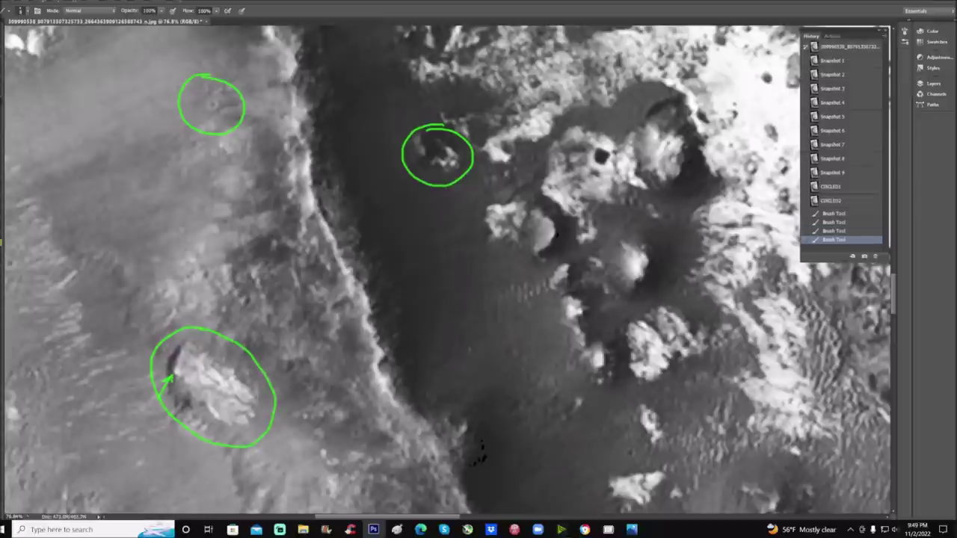
{"action": "left_click", "coordinate": [848, 47]}
Step: Circle the dark upper-left end of the elongated mound outside the rim in green and show it in the wider crater view
{"action": "mouse_move", "coordinate": [172, 350]}
{"action": "left_mouse_down"}
{"action": "mouse_move", "coordinate": [162, 364]}
{"action": "mouse_move", "coordinate": [216, 354]}
{"action": "mouse_move", "coordinate": [176, 345]}
{"action": "left_mouse_up"}
{"action": "scroll", "coordinate": [176, 346], "scroll_direction": "up", "scroll_amount": 3}
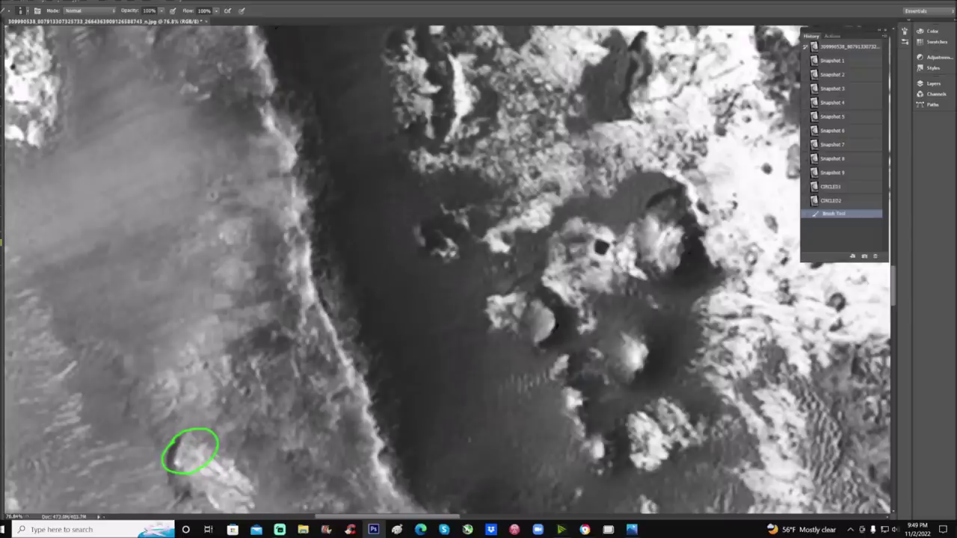
{"action": "key", "text": "ctrl+0"}
{"action": "scroll", "coordinate": [562, 269], "scroll_direction": "up", "scroll_amount": 3}
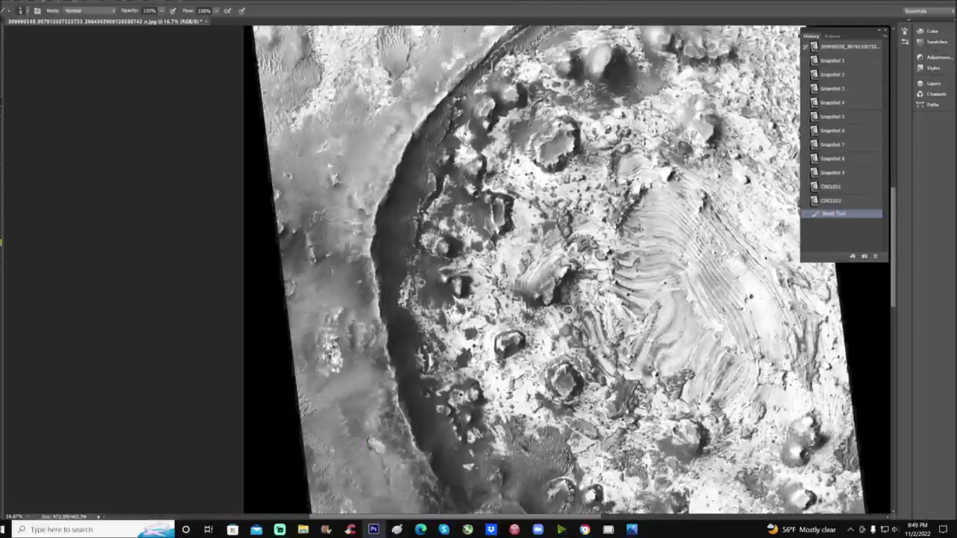
{"action": "scroll", "coordinate": [562, 269], "scroll_direction": "down", "scroll_amount": 1}
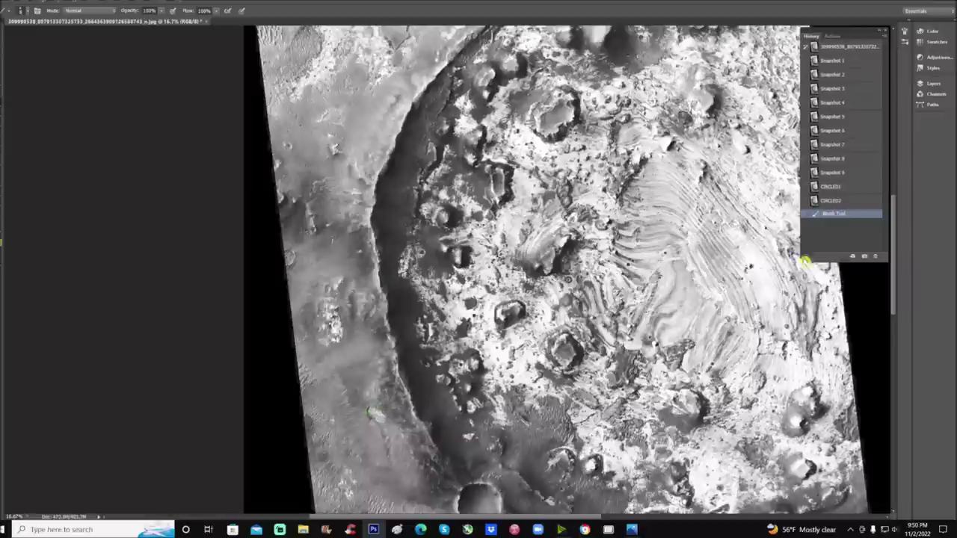
Step: Restore the CIRCLED1 snapshot and magnify the image to 100% around the circled bright feature on the dark crater floor
{"action": "left_click", "coordinate": [831, 188]}
{"action": "scroll", "coordinate": [568, 269], "scroll_direction": "down", "scroll_amount": 5}
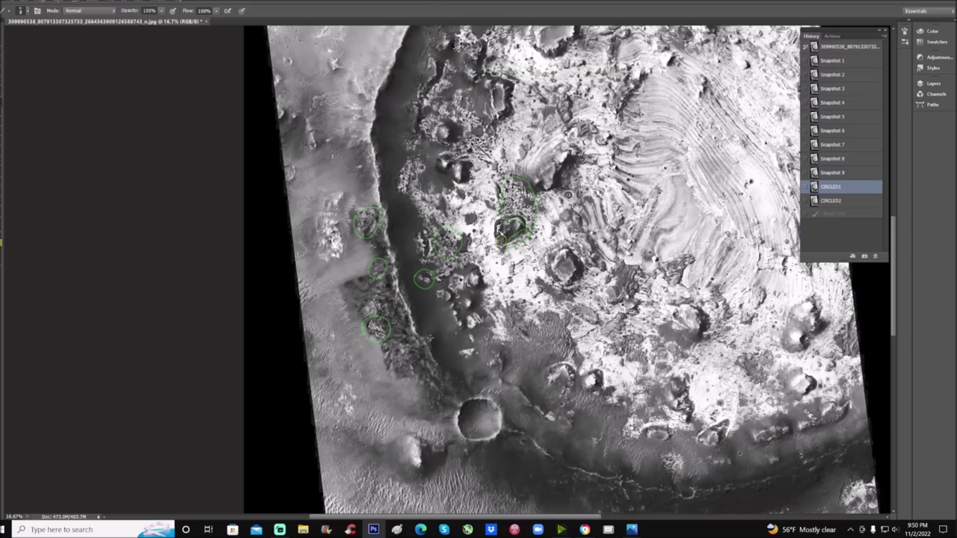
{"action": "scroll", "coordinate": [430, 338], "scroll_direction": "left", "scroll_amount": 2}
{"action": "key", "text": "ctrl+plus"}
{"action": "key", "text": "ctrl+plus"}
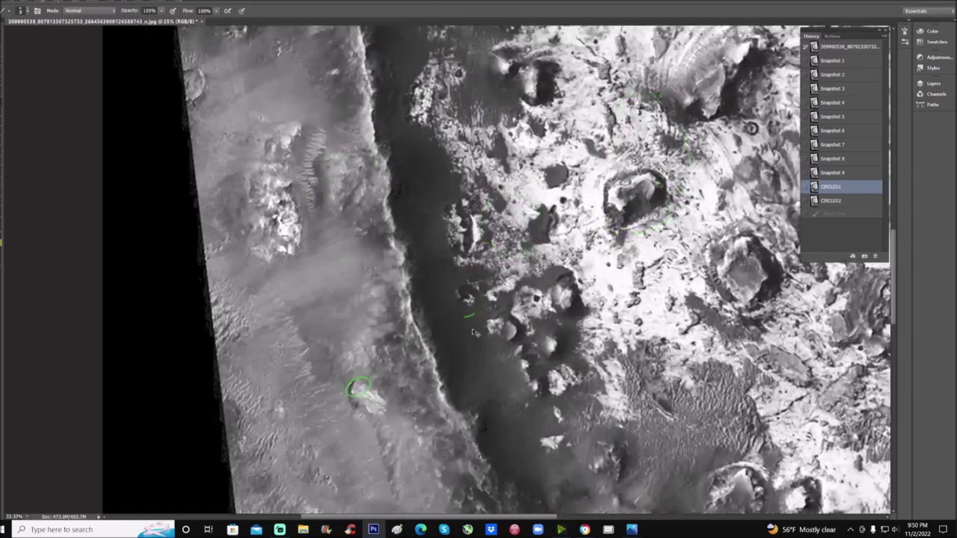
{"action": "scroll", "coordinate": [471, 332], "scroll_direction": "up", "scroll_amount": 4}
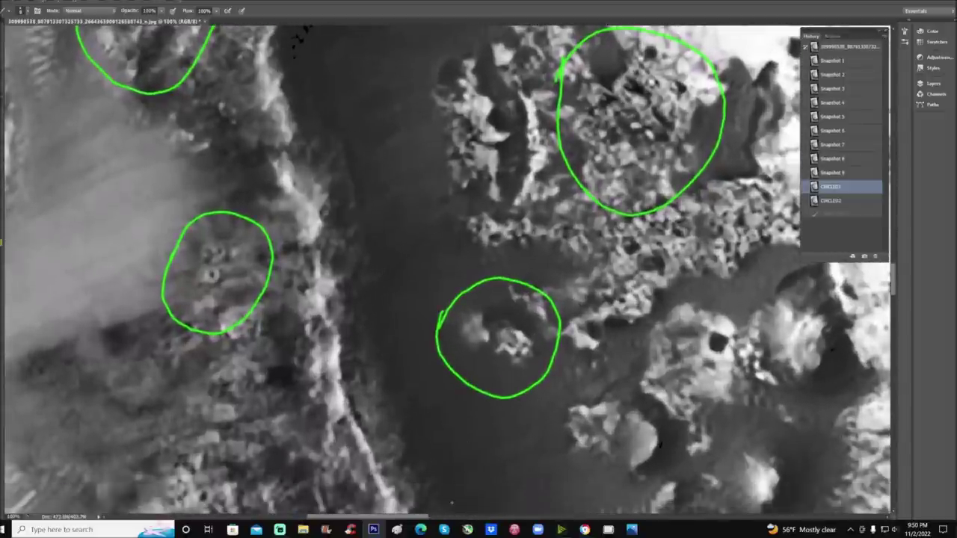
{"action": "scroll", "coordinate": [449, 269], "scroll_direction": "right", "scroll_amount": 3}
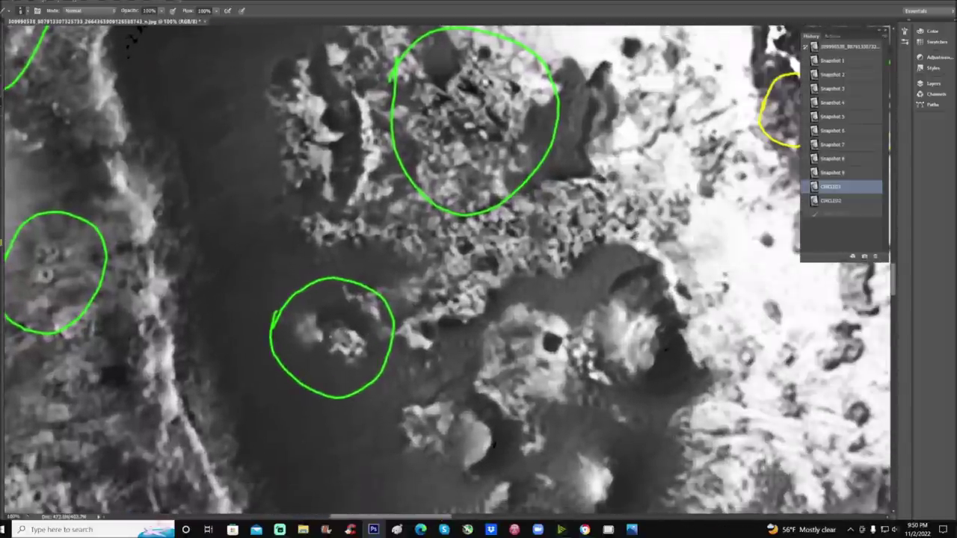
Step: Mark the circled crater-floor feature with a green arrow, a zigzag and a small outline, and revert to the CIRCLED1 snapshot
{"action": "mouse_move", "coordinate": [332, 291]}
{"action": "left_mouse_down"}
{"action": "mouse_move", "coordinate": [332, 332]}
{"action": "mouse_move", "coordinate": [340, 321]}
{"action": "mouse_move", "coordinate": [329, 354]}
{"action": "mouse_move", "coordinate": [370, 343]}
{"action": "left_mouse_up"}
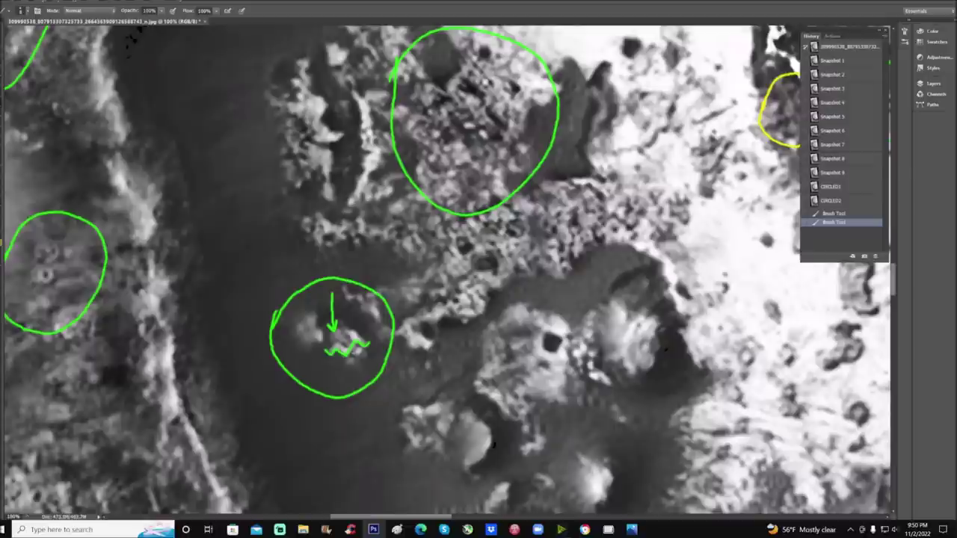
{"action": "mouse_move", "coordinate": [361, 359]}
{"action": "left_mouse_down"}
{"action": "mouse_move", "coordinate": [368, 350]}
{"action": "mouse_move", "coordinate": [359, 357]}
{"action": "left_mouse_up"}
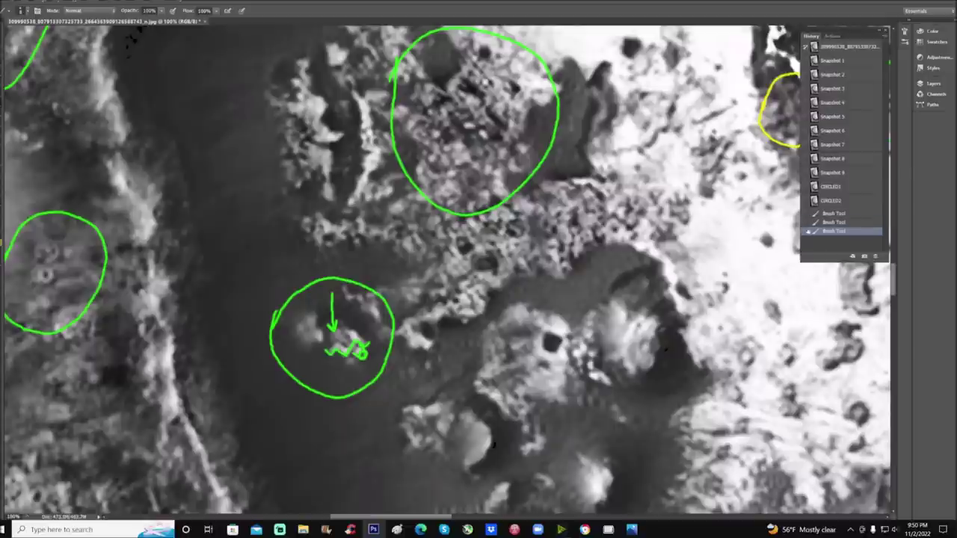
{"action": "left_click", "coordinate": [832, 214]}
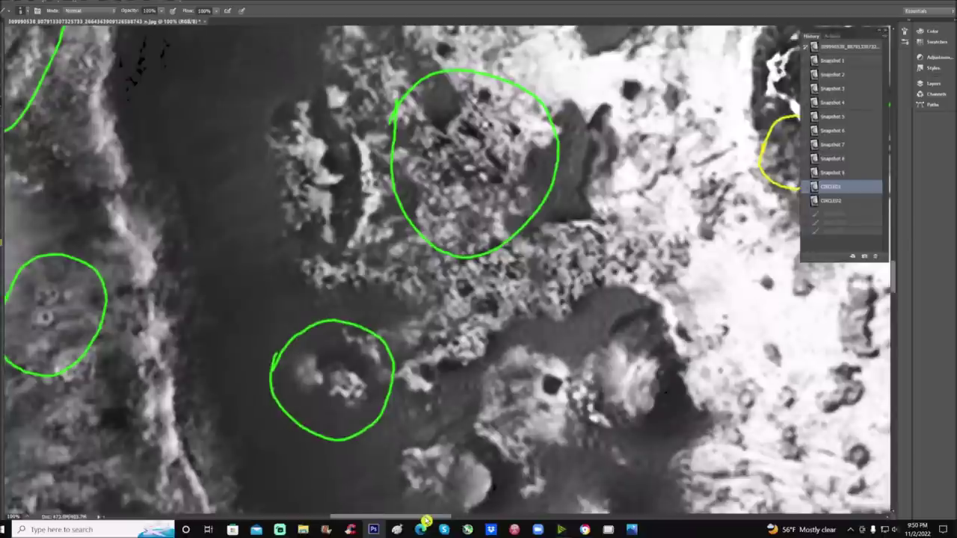
Step: Draw a green arrow pointing at the small circled spot just outside the crater rim
{"action": "left_click_drag", "start_coordinate": [425, 521], "coordinate": [382, 520]}
{"action": "scroll", "coordinate": [381, 520], "scroll_direction": "up", "scroll_amount": 1}
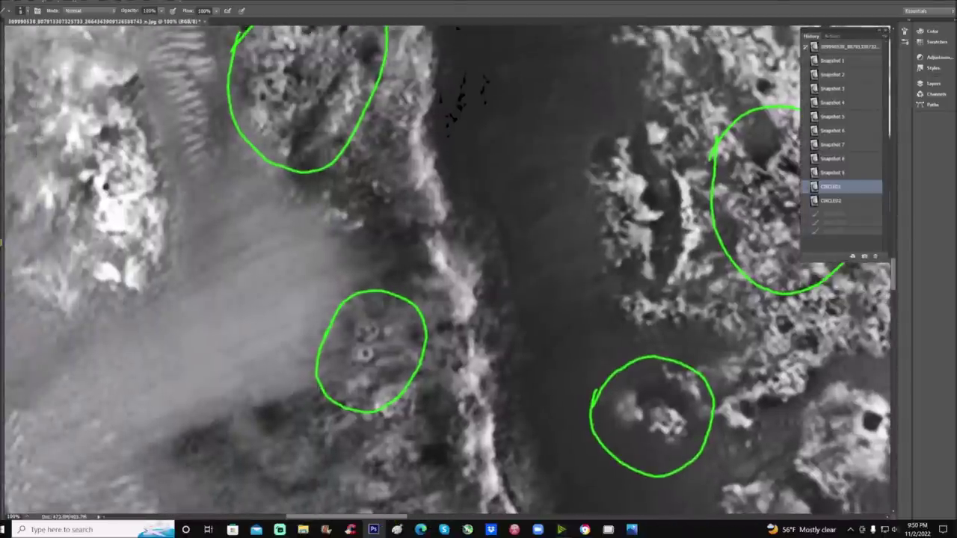
{"action": "mouse_move", "coordinate": [249, 316]}
{"action": "left_mouse_down"}
{"action": "mouse_move", "coordinate": [342, 330]}
{"action": "mouse_move", "coordinate": [329, 340]}
{"action": "left_mouse_up"}
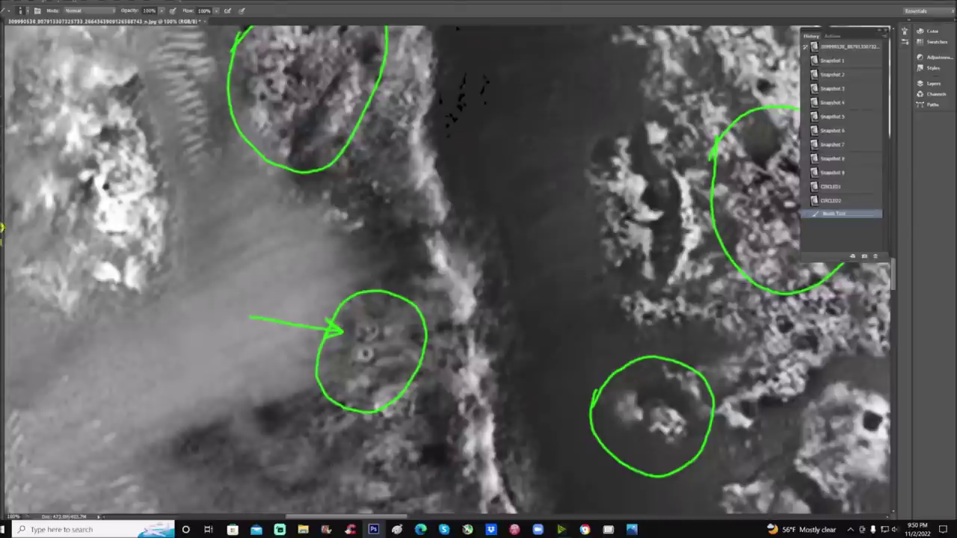
Step: Point a green arrow at the large circled patch outside the rim and mark the straight line inside it with two small arrows
{"action": "key", "text": "z"}
{"action": "left_click_drag", "start_coordinate": [274, 260], "coordinate": [245, 260]}
{"action": "scroll", "coordinate": [377, 307], "scroll_direction": "up", "scroll_amount": 3}
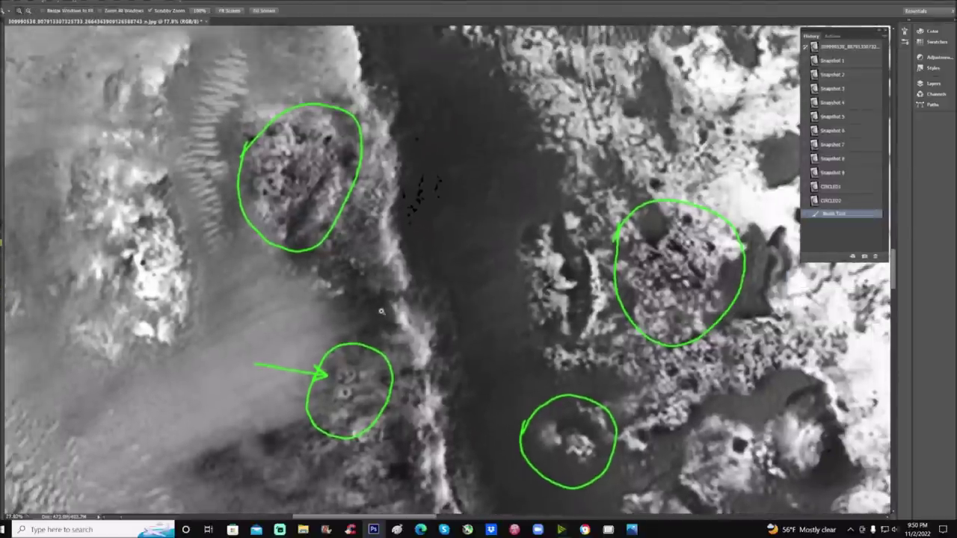
{"action": "scroll", "coordinate": [340, 265], "scroll_direction": "up", "scroll_amount": 4}
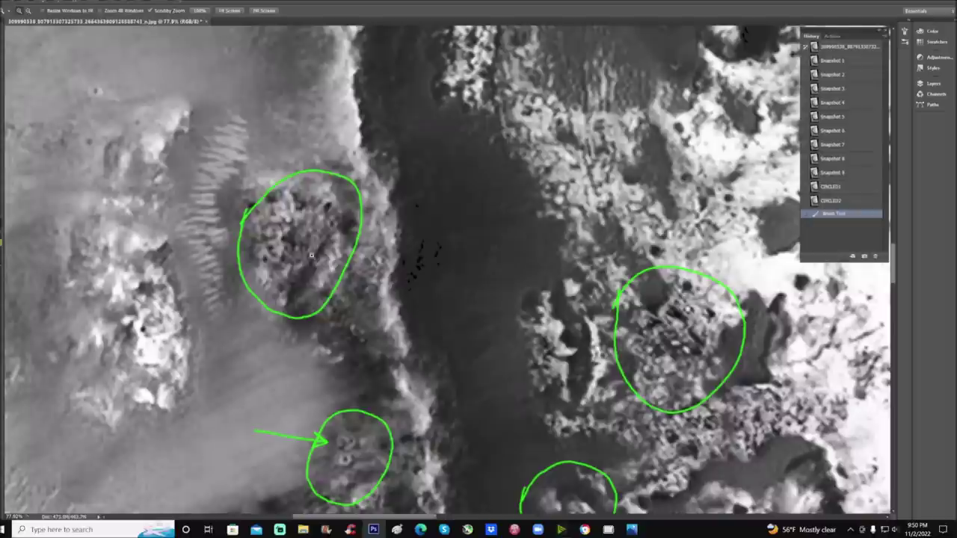
{"action": "key", "text": "b"}
{"action": "mouse_move", "coordinate": [190, 242]}
{"action": "left_mouse_down"}
{"action": "mouse_move", "coordinate": [251, 254]}
{"action": "mouse_move", "coordinate": [235, 258]}
{"action": "left_mouse_up"}
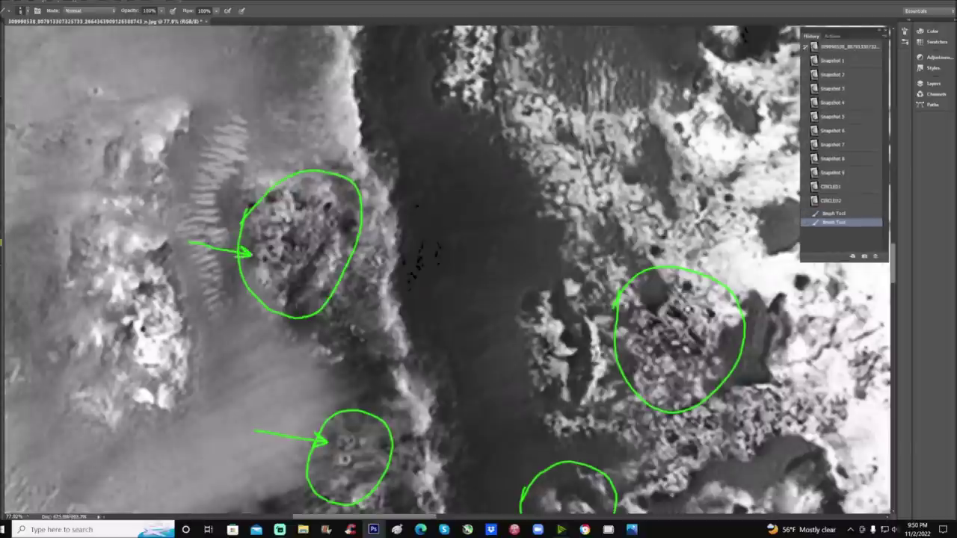
{"action": "mouse_move", "coordinate": [316, 296]}
{"action": "left_mouse_down"}
{"action": "mouse_move", "coordinate": [311, 273]}
{"action": "mouse_move", "coordinate": [306, 282]}
{"action": "mouse_move", "coordinate": [319, 242]}
{"action": "mouse_move", "coordinate": [335, 245]}
{"action": "left_mouse_up"}
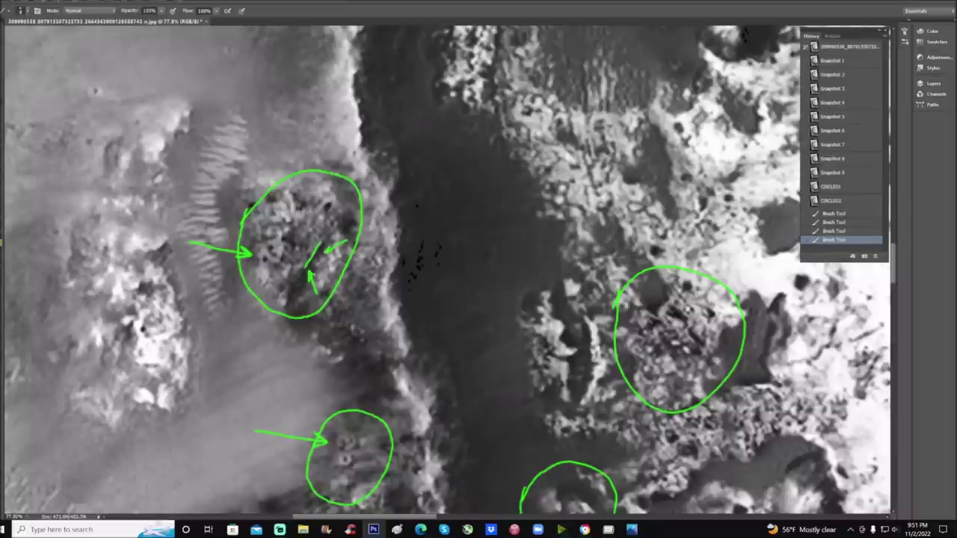
Step: Point a green arrow at the circled elongated mound outside the rim, mark its lower ridge and draw a zigzag along its far side
{"action": "scroll", "coordinate": [447, 270], "scroll_direction": "down", "scroll_amount": 5}
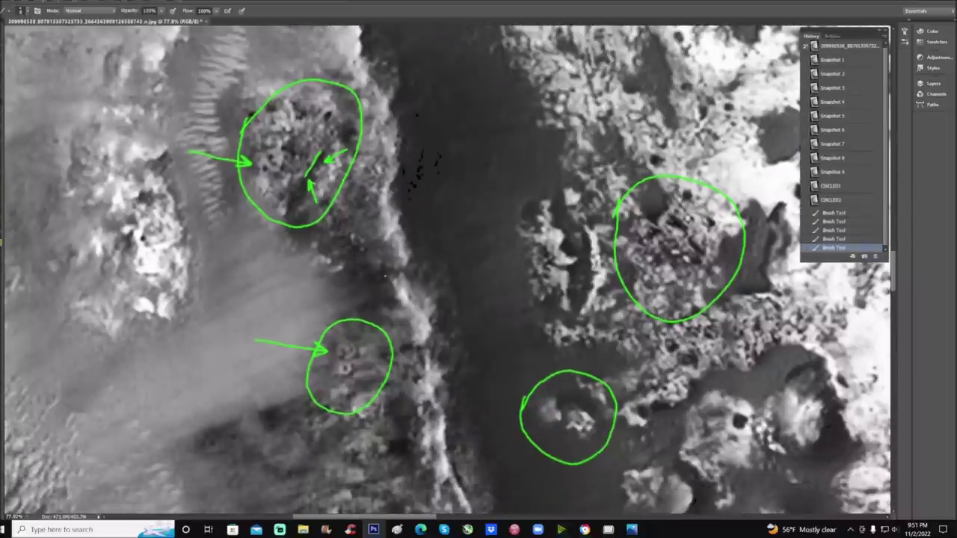
{"action": "scroll", "coordinate": [446, 269], "scroll_direction": "down", "scroll_amount": 2}
{"action": "scroll", "coordinate": [566, 261], "scroll_direction": "down", "scroll_amount": 15}
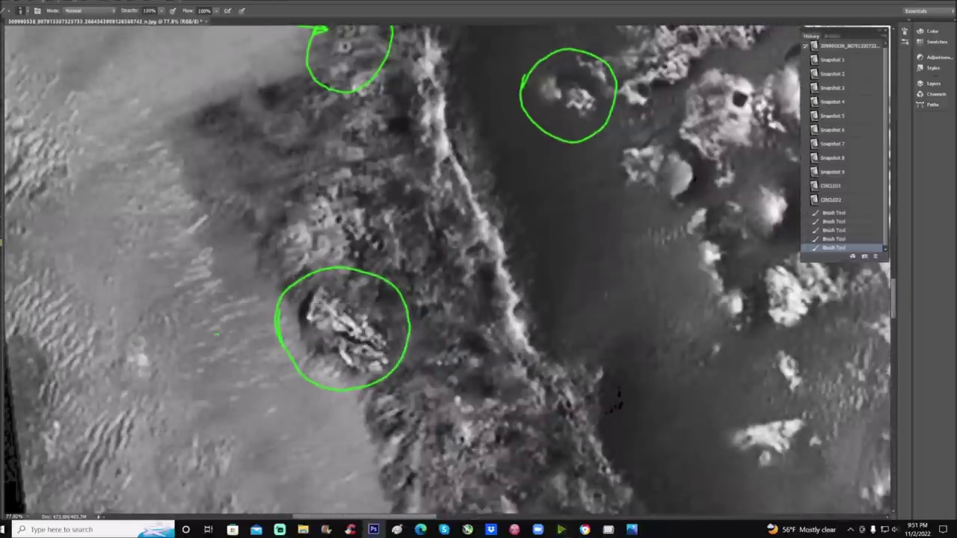
{"action": "mouse_move", "coordinate": [216, 334]}
{"action": "left_mouse_down"}
{"action": "mouse_move", "coordinate": [302, 318]}
{"action": "mouse_move", "coordinate": [297, 324]}
{"action": "left_mouse_up"}
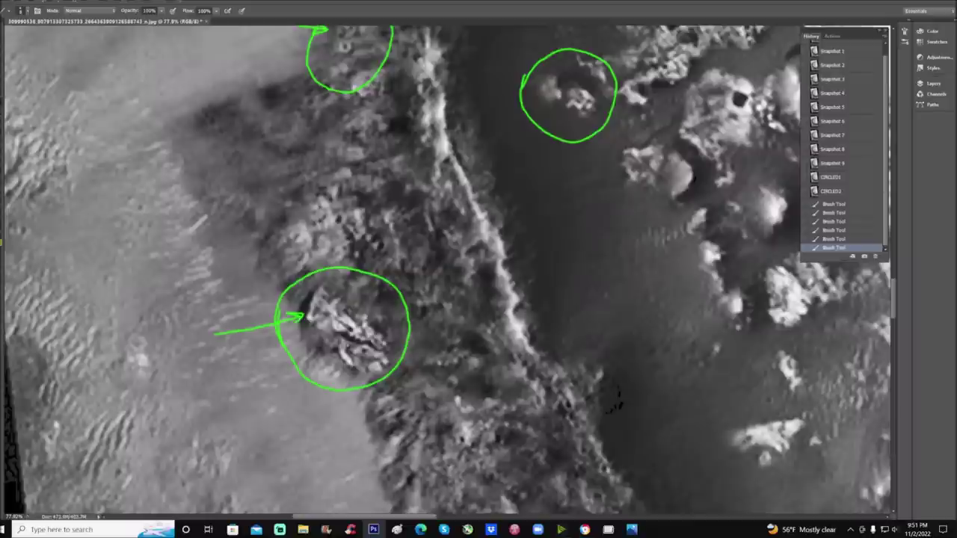
{"action": "left_click_drag", "start_coordinate": [348, 349], "coordinate": [350, 365]}
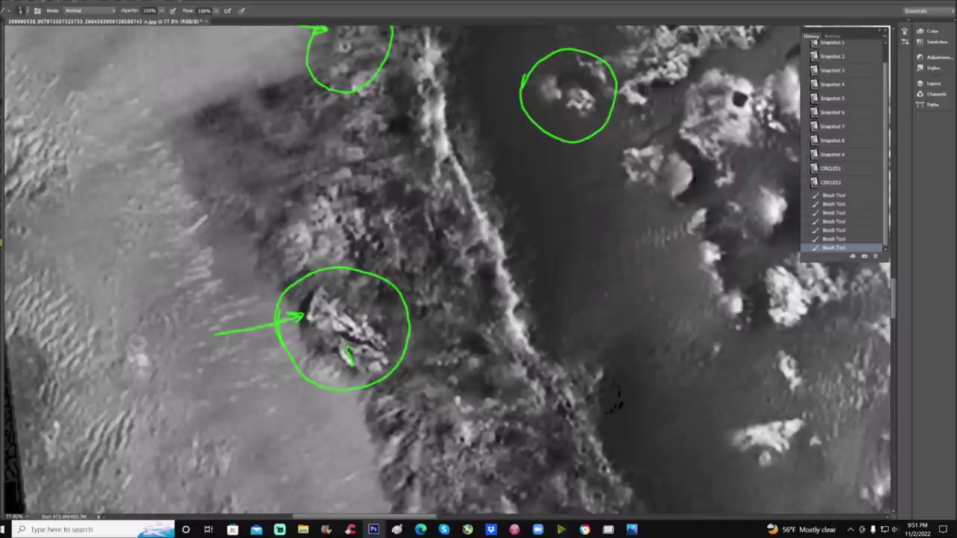
{"action": "mouse_move", "coordinate": [345, 286]}
{"action": "left_mouse_down"}
{"action": "mouse_move", "coordinate": [398, 317]}
{"action": "mouse_move", "coordinate": [409, 362]}
{"action": "left_mouse_up"}
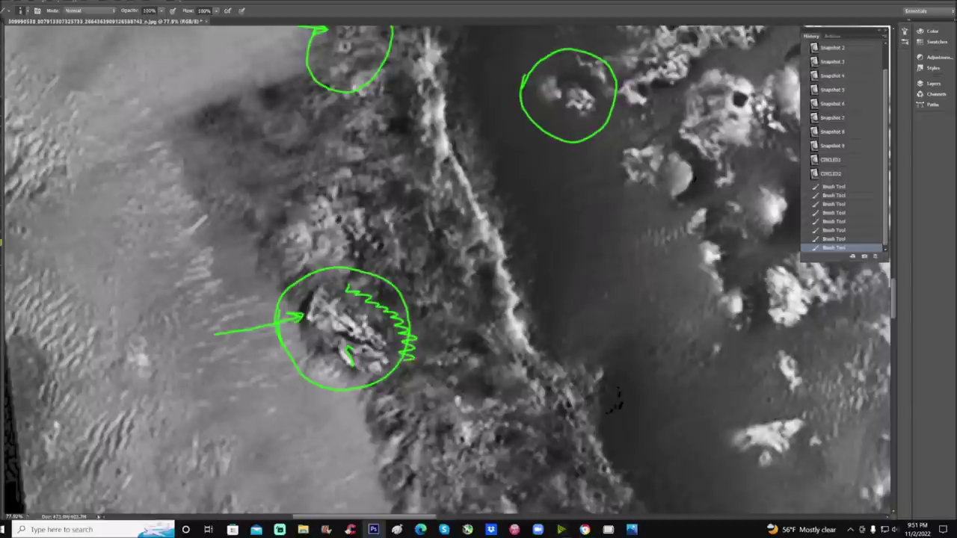
Step: Rotate the canvas view to 72° and frame the circled blocky patch on the crater floor, ready for painting
{"action": "scroll", "coordinate": [447, 272], "scroll_direction": "down", "scroll_amount": 2}
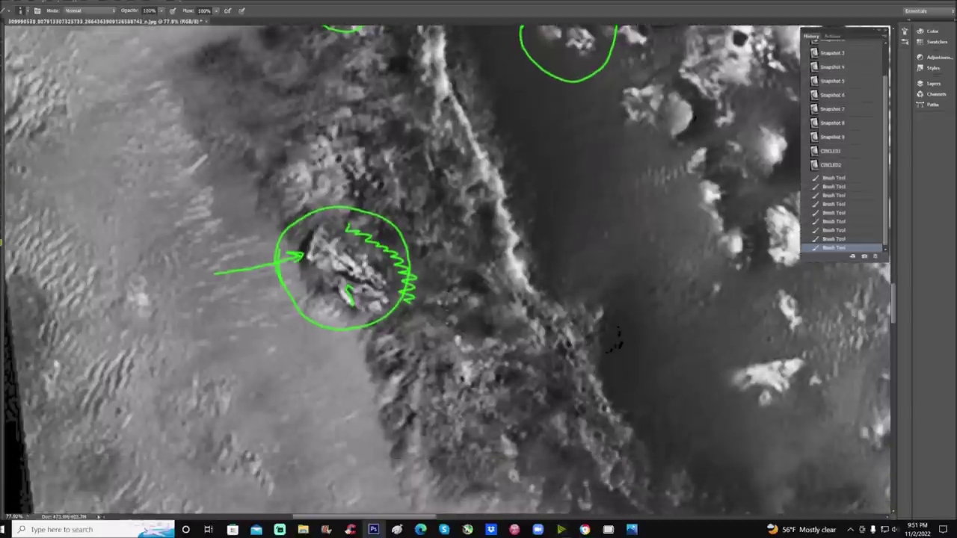
{"action": "left_click_drag", "start_coordinate": [376, 521], "coordinate": [412, 521]}
{"action": "scroll", "coordinate": [448, 269], "scroll_direction": "up", "scroll_amount": 5}
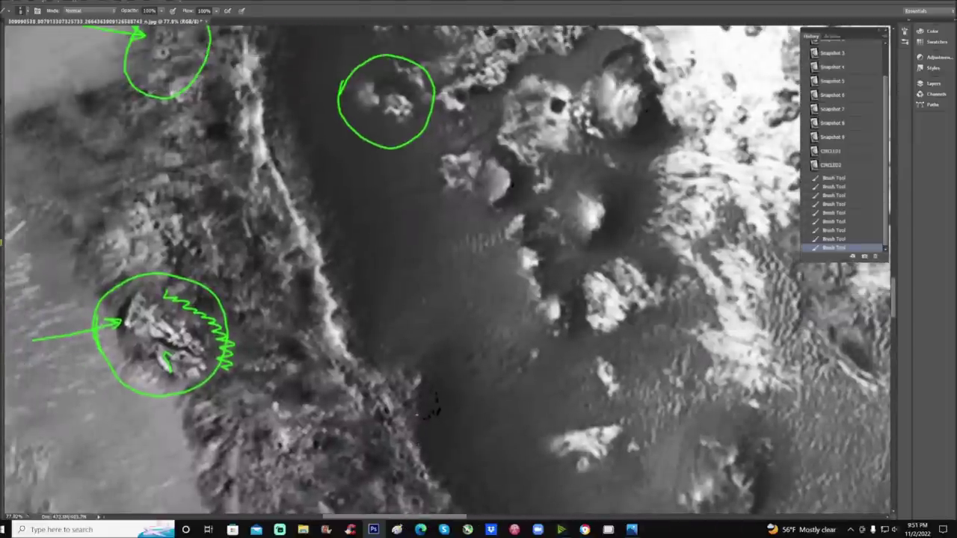
{"action": "scroll", "coordinate": [449, 269], "scroll_direction": "up", "scroll_amount": 6}
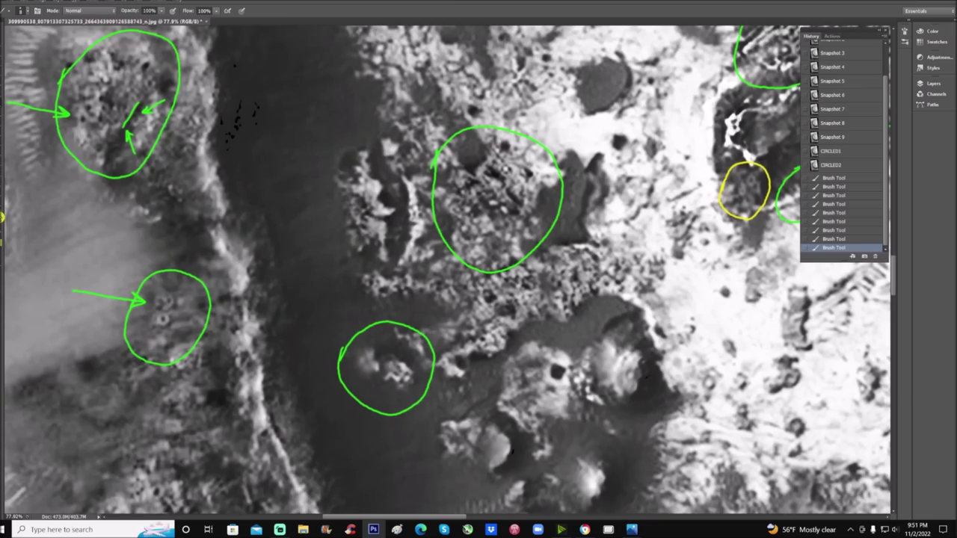
{"action": "key", "text": "r"}
{"action": "left_click_drag", "start_coordinate": [309, 160], "coordinate": [515, 96]}
{"action": "scroll", "coordinate": [619, 335], "scroll_direction": "down", "scroll_amount": 2}
{"action": "left_click_drag", "start_coordinate": [474, 516], "coordinate": [495, 517]}
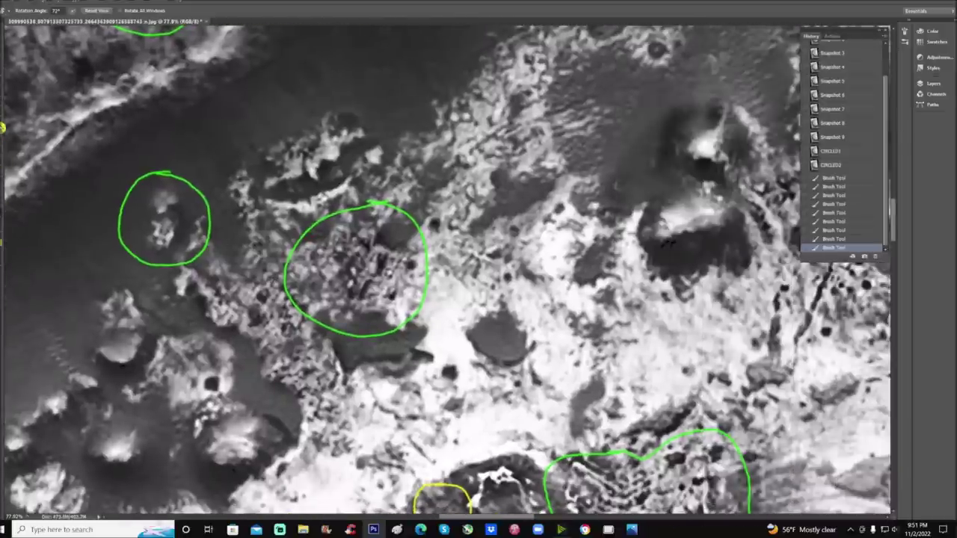
{"action": "key", "text": "b"}
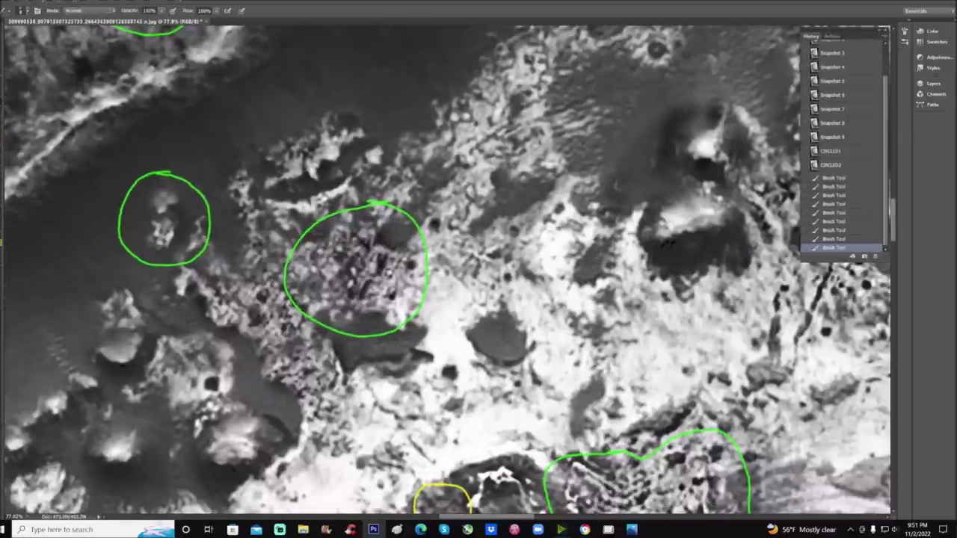
Step: Point green arrows at the linear features in the circled blocky patch and outline the small cell-like shapes on its opposite side
{"action": "left_click_drag", "start_coordinate": [411, 234], "coordinate": [403, 265]}
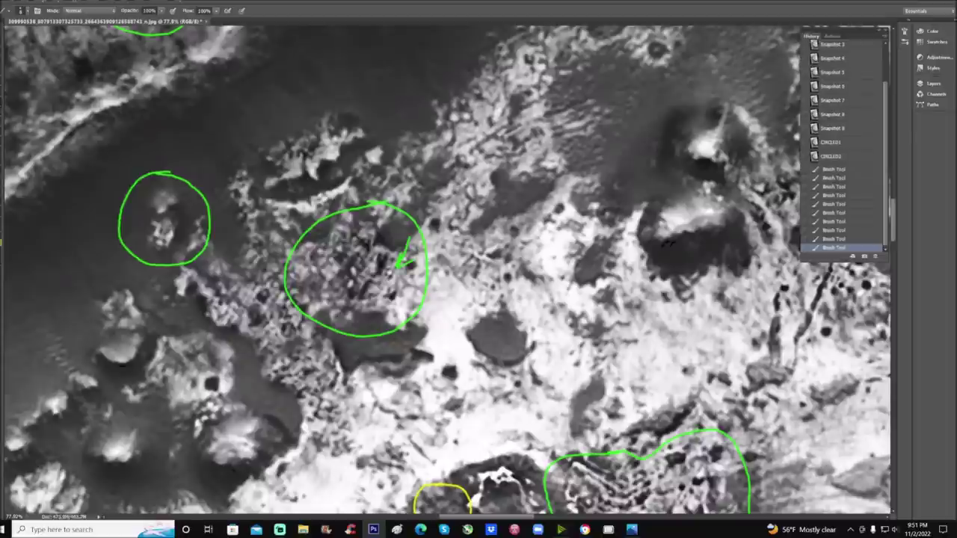
{"action": "left_click_drag", "start_coordinate": [384, 281], "coordinate": [381, 286]}
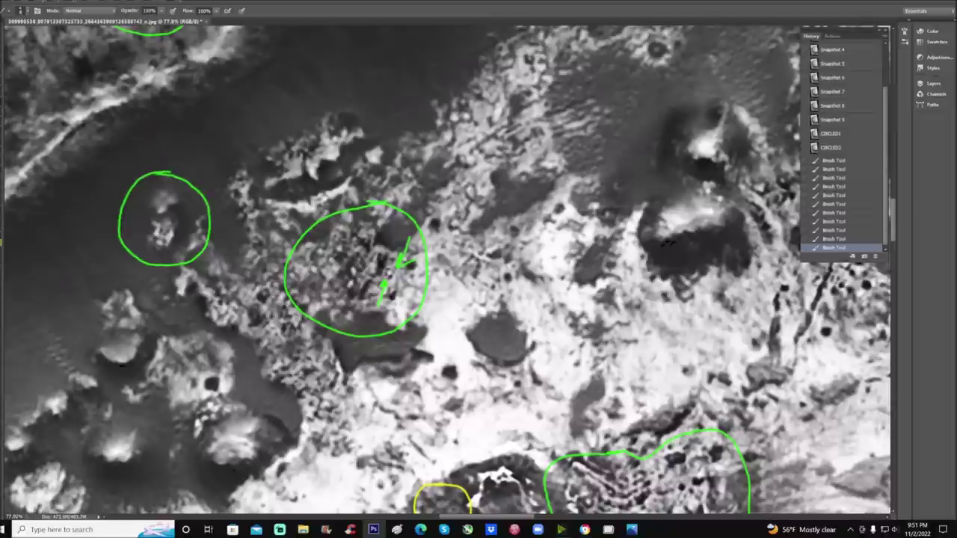
{"action": "left_click_drag", "start_coordinate": [301, 270], "coordinate": [309, 257]}
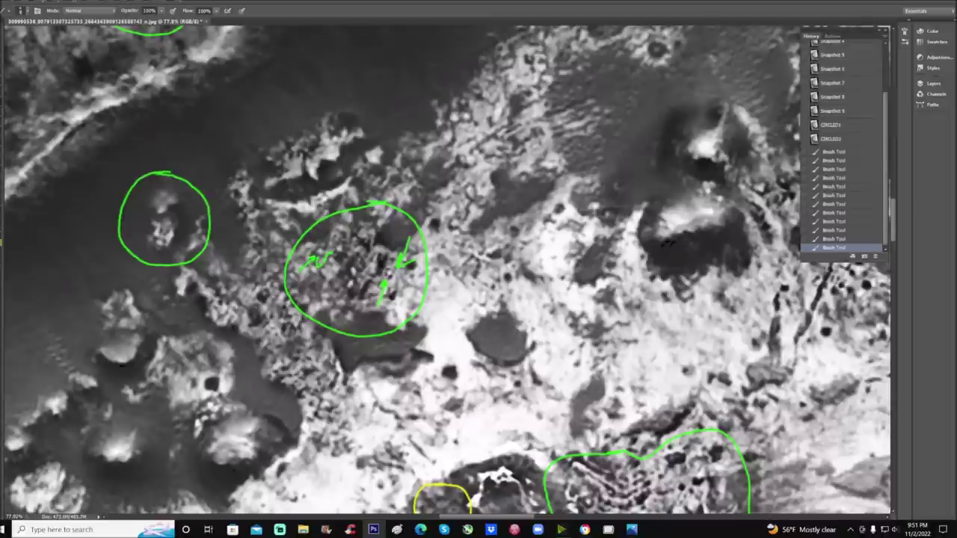
{"action": "left_click_drag", "start_coordinate": [324, 248], "coordinate": [332, 254]}
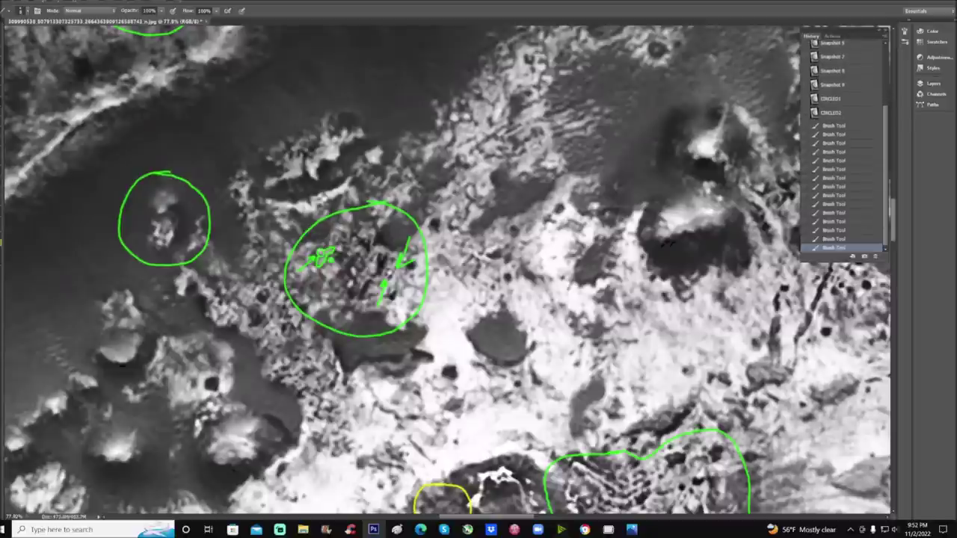
Step: Circle the bright spot beside the blocky patch and the rough hilltop with inner marks, and revert to the earliest brush stroke
{"action": "mouse_move", "coordinate": [319, 190]}
{"action": "left_mouse_down"}
{"action": "mouse_move", "coordinate": [304, 197]}
{"action": "mouse_move", "coordinate": [334, 212]}
{"action": "mouse_move", "coordinate": [316, 190]}
{"action": "left_mouse_up"}
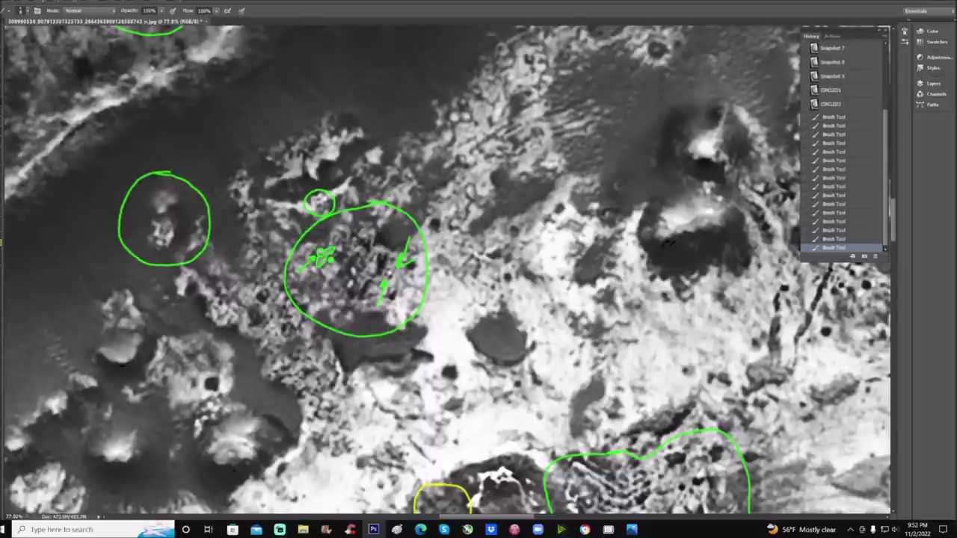
{"action": "mouse_move", "coordinate": [192, 337]}
{"action": "left_mouse_down"}
{"action": "mouse_move", "coordinate": [148, 349]}
{"action": "mouse_move", "coordinate": [188, 338]}
{"action": "mouse_move", "coordinate": [176, 362]}
{"action": "mouse_move", "coordinate": [184, 367]}
{"action": "mouse_move", "coordinate": [176, 352]}
{"action": "mouse_move", "coordinate": [170, 362]}
{"action": "mouse_move", "coordinate": [175, 355]}
{"action": "left_mouse_up"}
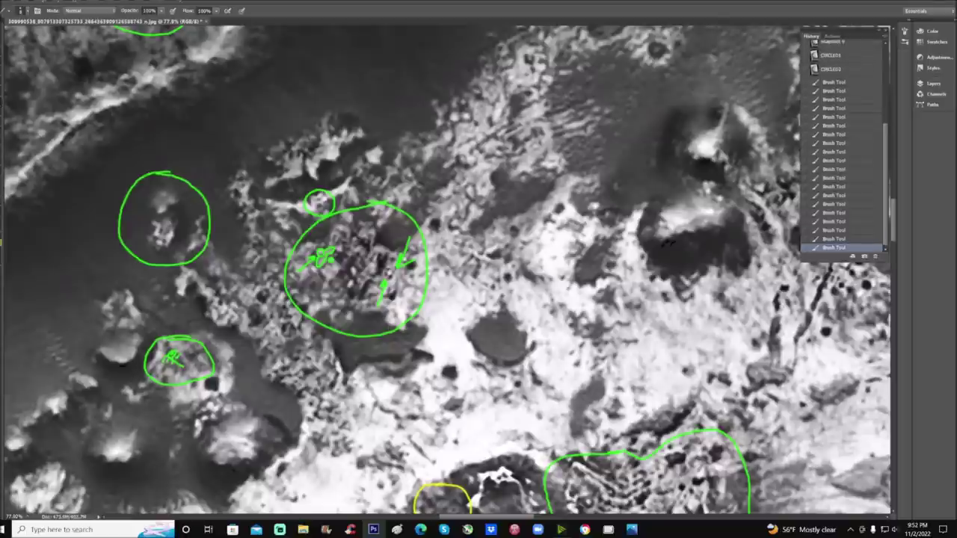
{"action": "left_click", "coordinate": [844, 81]}
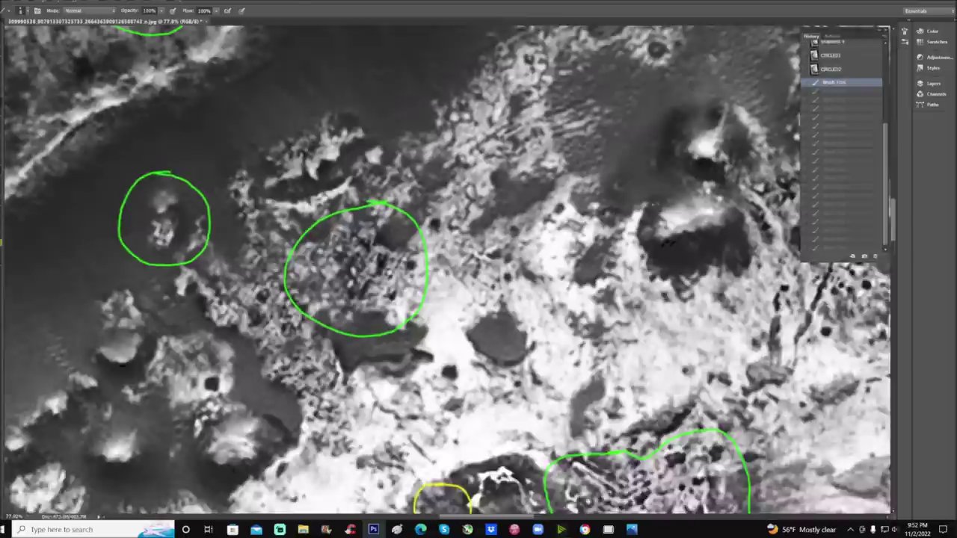
Step: Draw a green arrow pointing at the yellow-circled dark feature at the edge of the central mound
{"action": "scroll", "coordinate": [448, 269], "scroll_direction": "down", "scroll_amount": 5}
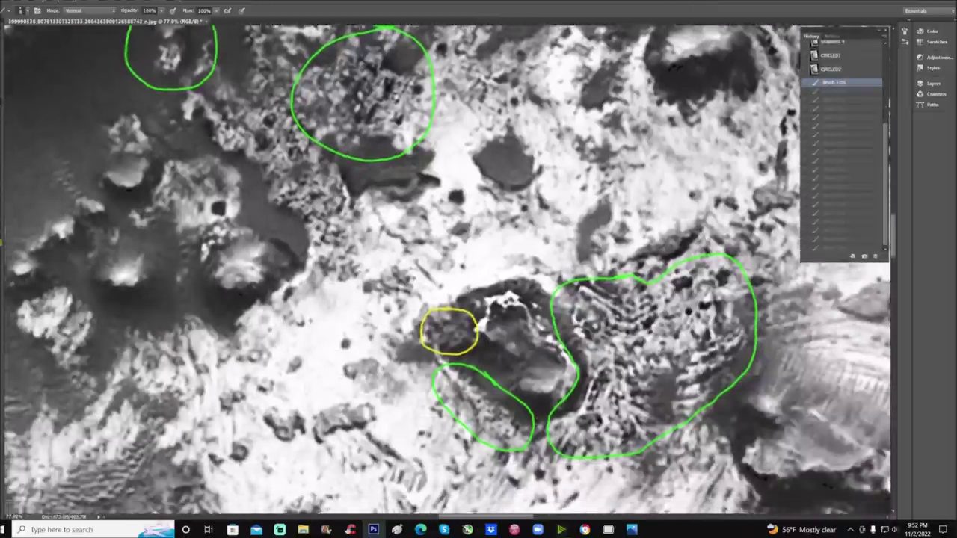
{"action": "scroll", "coordinate": [449, 269], "scroll_direction": "down", "scroll_amount": 1}
{"action": "left_click_drag", "start_coordinate": [355, 325], "coordinate": [430, 319]}
{"action": "scroll", "coordinate": [448, 269], "scroll_direction": "down", "scroll_amount": 2}
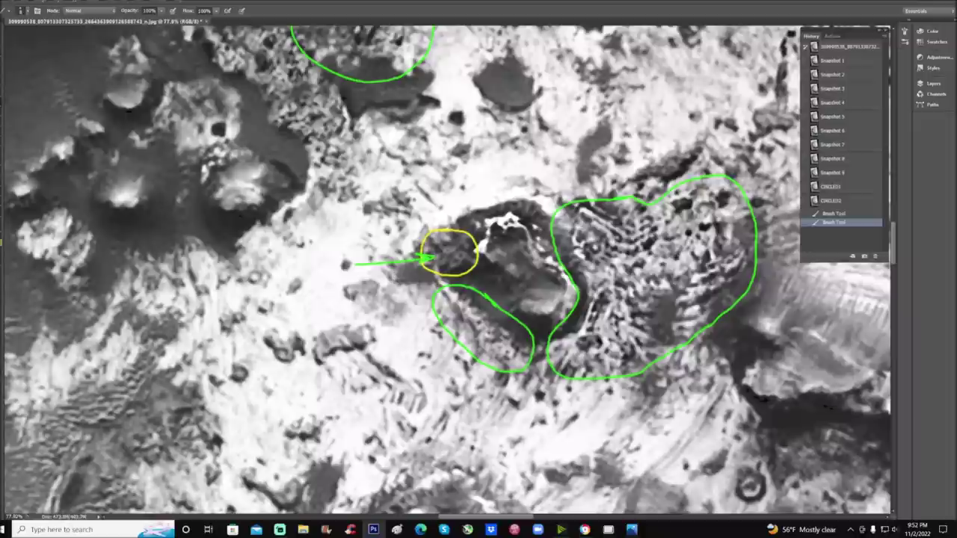
Step: Point a green arrow at the narrow outlined area beside the mound, outline small shapes inside it and add a short second arrow
{"action": "left_click_drag", "start_coordinate": [391, 390], "coordinate": [453, 340]}
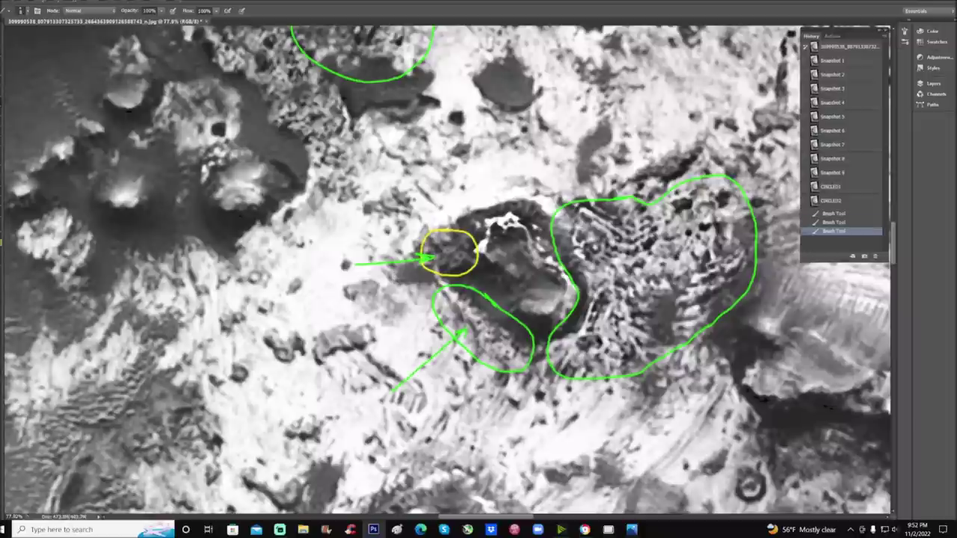
{"action": "left_click_drag", "start_coordinate": [466, 329], "coordinate": [473, 331]}
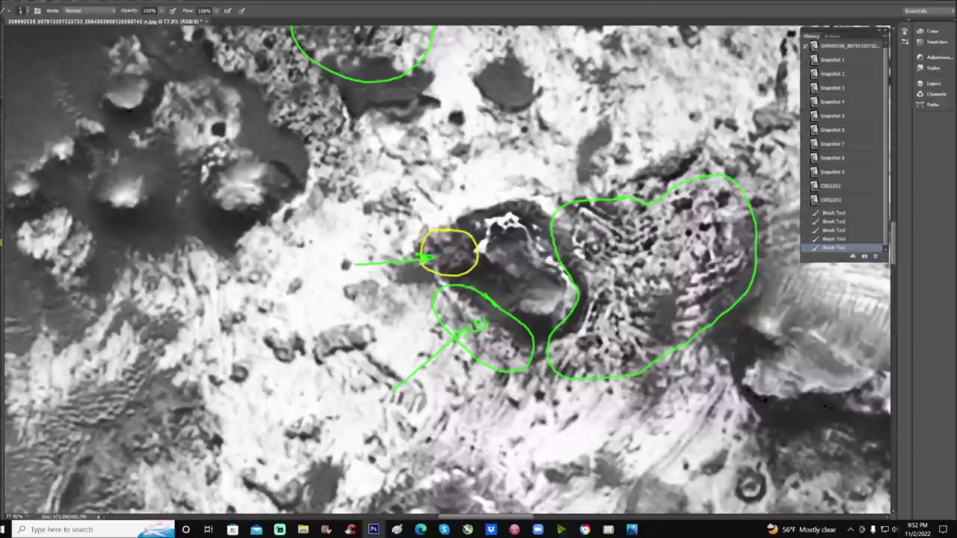
{"action": "left_click_drag", "start_coordinate": [478, 325], "coordinate": [514, 343]}
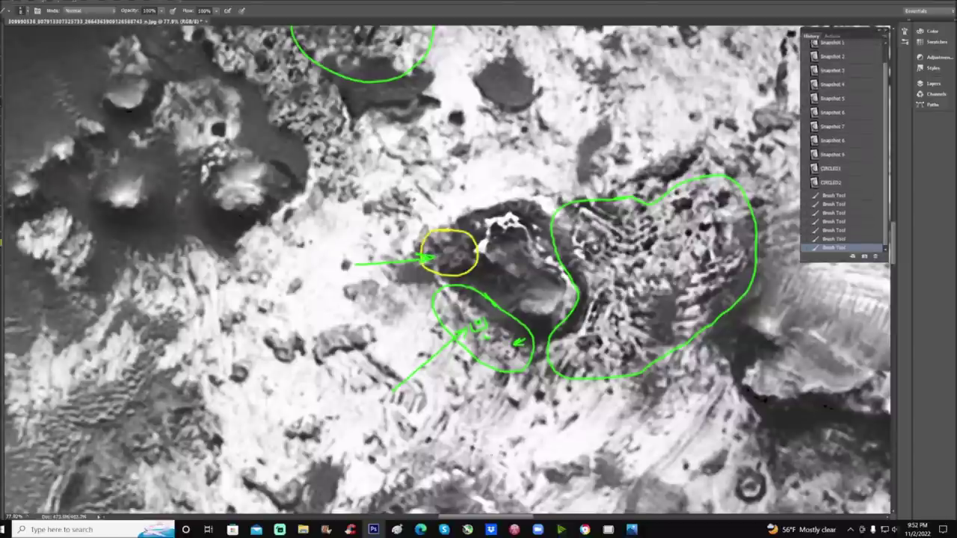
Step: Point a green arrow at the large outlined textured patch beside the mound and circle two small features along its inner side
{"action": "left_click_drag", "start_coordinate": [458, 516], "coordinate": [473, 517]}
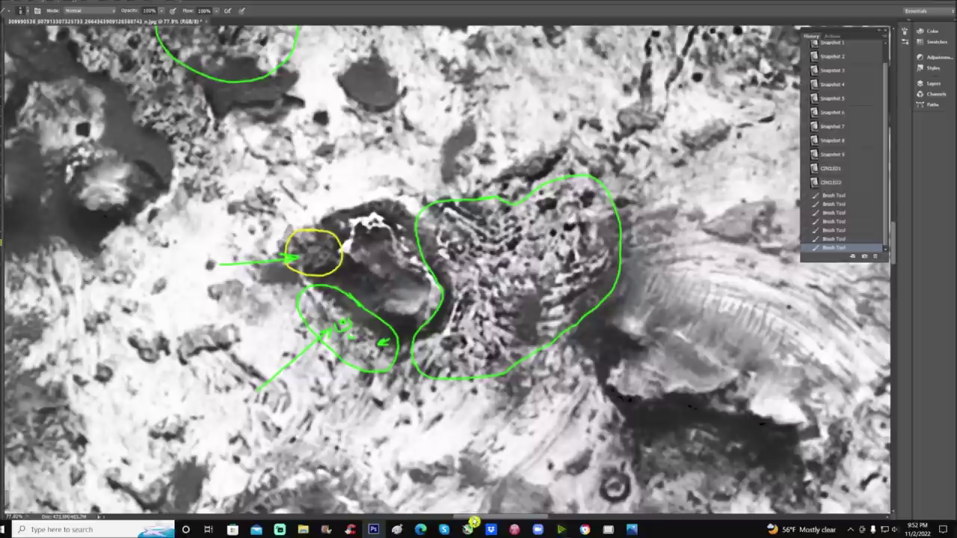
{"action": "mouse_move", "coordinate": [696, 172]}
{"action": "left_mouse_down"}
{"action": "mouse_move", "coordinate": [587, 216]}
{"action": "mouse_move", "coordinate": [618, 222]}
{"action": "left_mouse_up"}
{"action": "mouse_move", "coordinate": [457, 230]}
{"action": "left_mouse_down"}
{"action": "mouse_move", "coordinate": [437, 257]}
{"action": "mouse_move", "coordinate": [478, 266]}
{"action": "mouse_move", "coordinate": [458, 231]}
{"action": "left_mouse_up"}
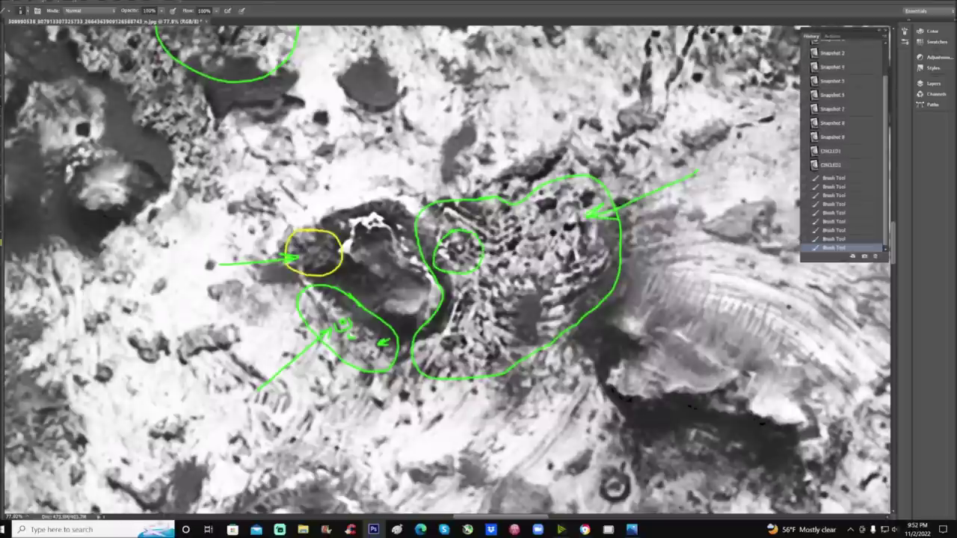
{"action": "mouse_move", "coordinate": [459, 317]}
{"action": "left_mouse_down"}
{"action": "mouse_move", "coordinate": [450, 338]}
{"action": "mouse_move", "coordinate": [474, 329]}
{"action": "mouse_move", "coordinate": [460, 318]}
{"action": "left_mouse_up"}
{"action": "scroll", "coordinate": [449, 269], "scroll_direction": "down", "scroll_amount": 2}
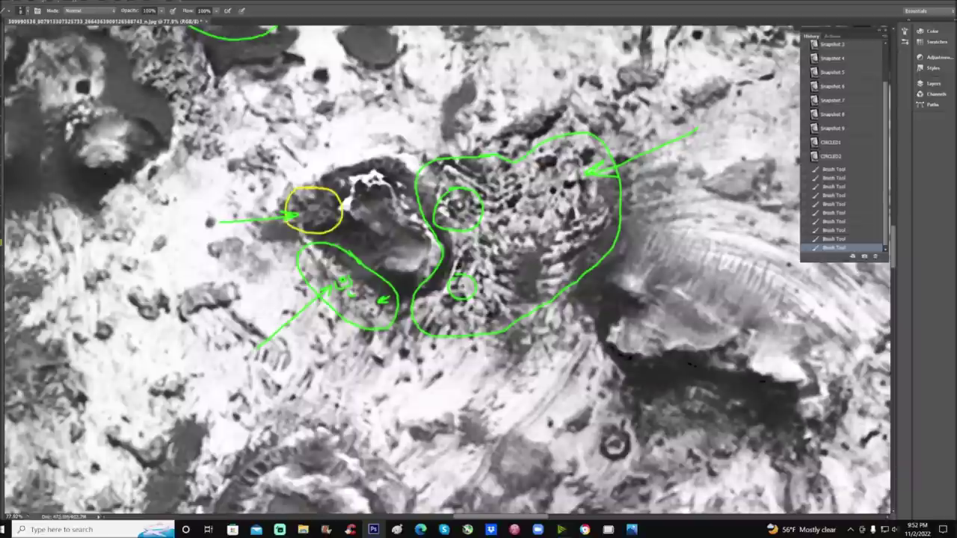
Step: Circle the dark mottled area below the bright ridge and draw short green arrows pointing at features inside it
{"action": "left_click_drag", "start_coordinate": [537, 517], "coordinate": [563, 516]}
{"action": "scroll", "coordinate": [448, 269], "scroll_direction": "down", "scroll_amount": 2}
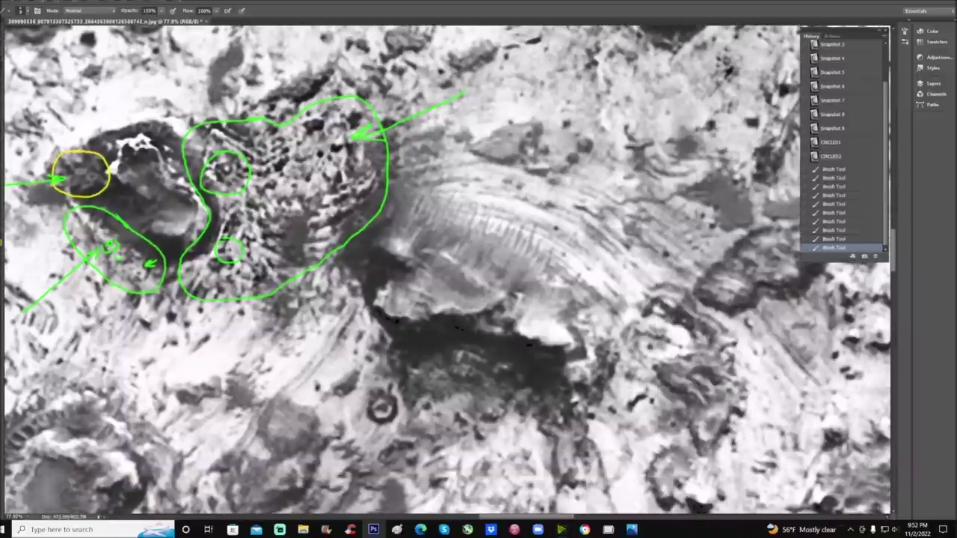
{"action": "scroll", "coordinate": [448, 269], "scroll_direction": "down", "scroll_amount": 1}
{"action": "mouse_move", "coordinate": [481, 314]}
{"action": "left_mouse_down"}
{"action": "mouse_move", "coordinate": [427, 315]}
{"action": "mouse_move", "coordinate": [393, 378]}
{"action": "mouse_move", "coordinate": [437, 417]}
{"action": "mouse_move", "coordinate": [562, 390]}
{"action": "mouse_move", "coordinate": [505, 320]}
{"action": "mouse_move", "coordinate": [483, 315]}
{"action": "left_mouse_up"}
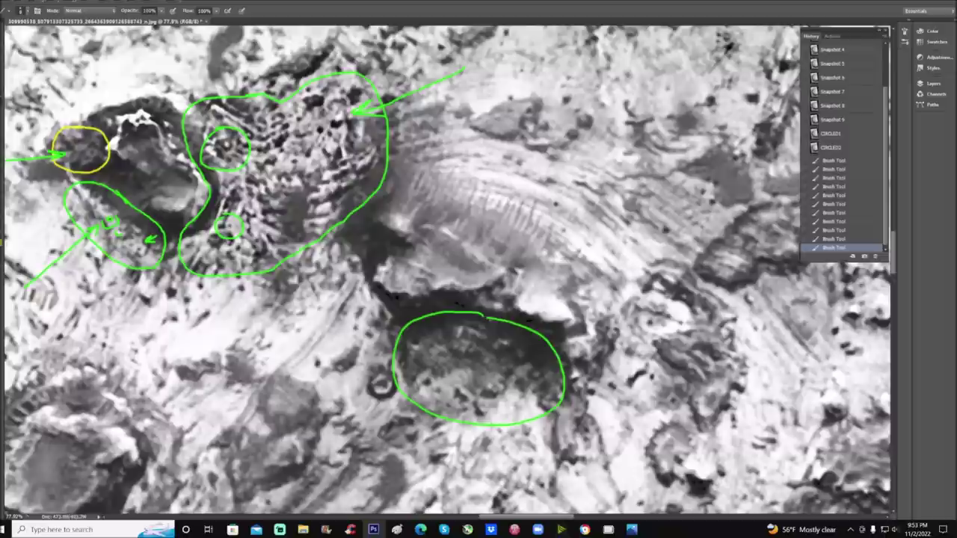
{"action": "left_click_drag", "start_coordinate": [426, 334], "coordinate": [458, 328]}
{"action": "mouse_move", "coordinate": [446, 323]}
{"action": "left_mouse_down"}
{"action": "mouse_move", "coordinate": [454, 326]}
{"action": "mouse_move", "coordinate": [445, 337]}
{"action": "left_mouse_up"}
{"action": "mouse_move", "coordinate": [503, 394]}
{"action": "left_mouse_down"}
{"action": "mouse_move", "coordinate": [537, 377]}
{"action": "mouse_move", "coordinate": [519, 380]}
{"action": "left_mouse_up"}
{"action": "left_click_drag", "start_coordinate": [528, 374], "coordinate": [523, 382]}
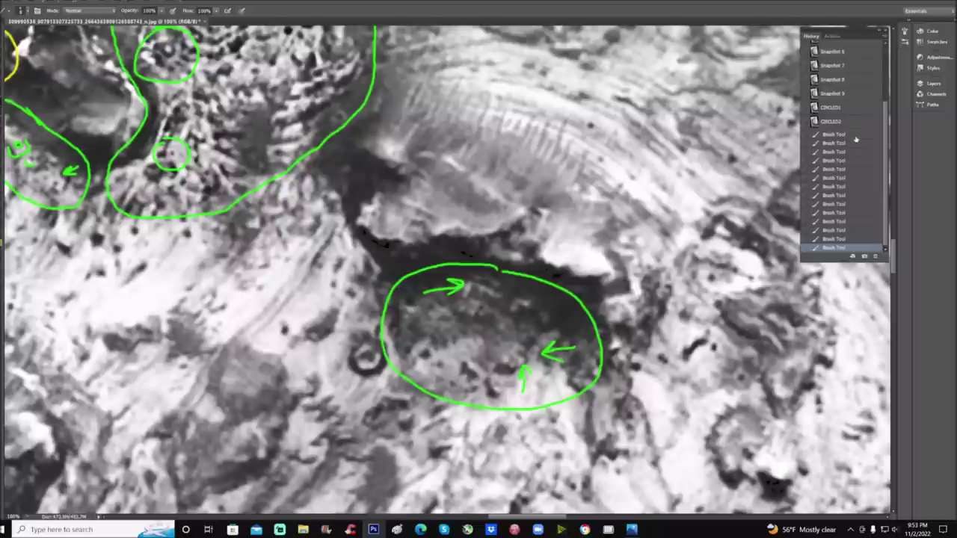
Step: Revert to the earliest brush stroke and circle the dark area again, including the deep shadow directly under the ridge
{"action": "left_click", "coordinate": [855, 136]}
{"action": "mouse_move", "coordinate": [535, 225]}
{"action": "left_mouse_down"}
{"action": "mouse_move", "coordinate": [499, 222]}
{"action": "mouse_move", "coordinate": [374, 271]}
{"action": "mouse_move", "coordinate": [503, 394]}
{"action": "mouse_move", "coordinate": [569, 263]}
{"action": "mouse_move", "coordinate": [535, 227]}
{"action": "left_mouse_up"}
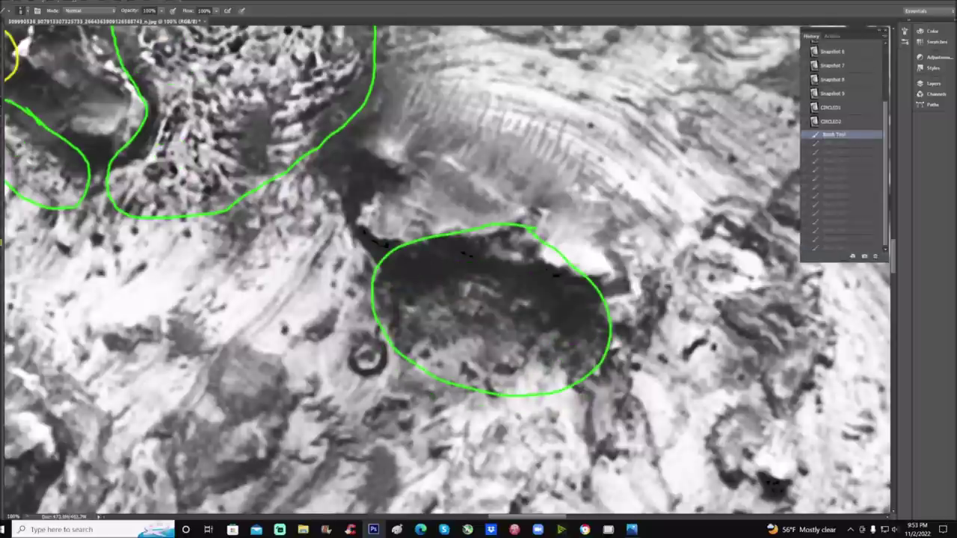
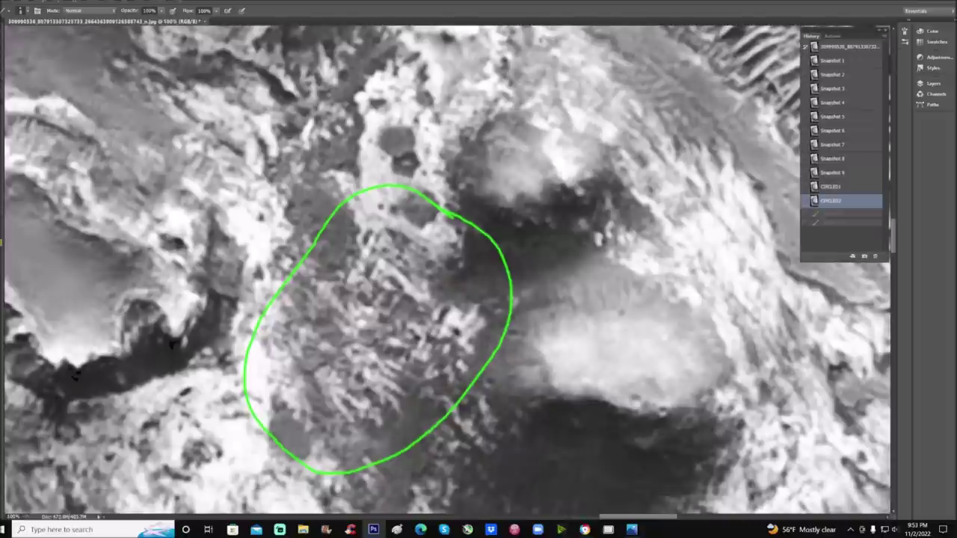
Step: Outline a small rectangular shape with inner detail inside the circled blocky patch beside the bright mounds
{"action": "left_click_drag", "start_coordinate": [371, 249], "coordinate": [379, 247]}
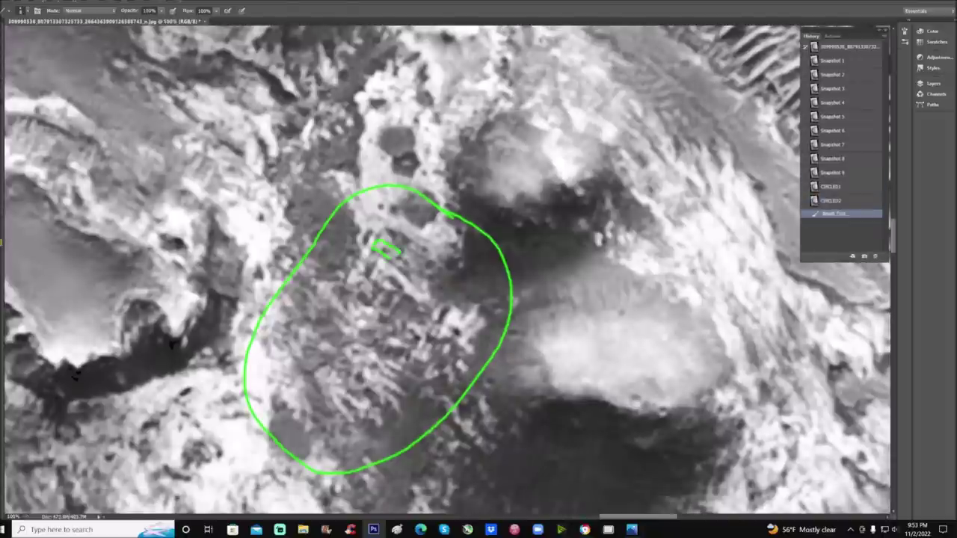
{"action": "left_click_drag", "start_coordinate": [390, 258], "coordinate": [399, 252]}
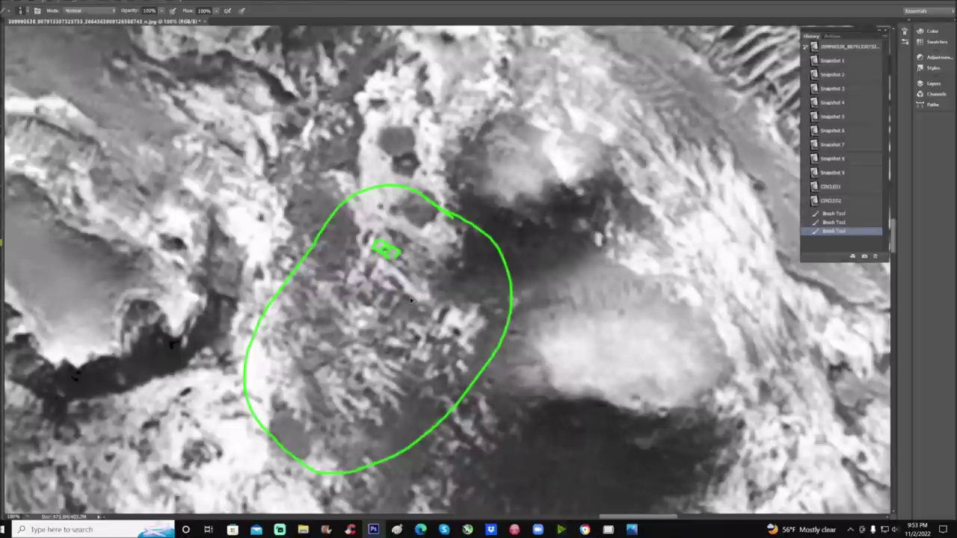
Step: Circle the striped spot inside the elongated outlined patch, point a short arrow at it and trace its parallel lines
{"action": "scroll", "coordinate": [410, 299], "scroll_direction": "down", "scroll_amount": 1}
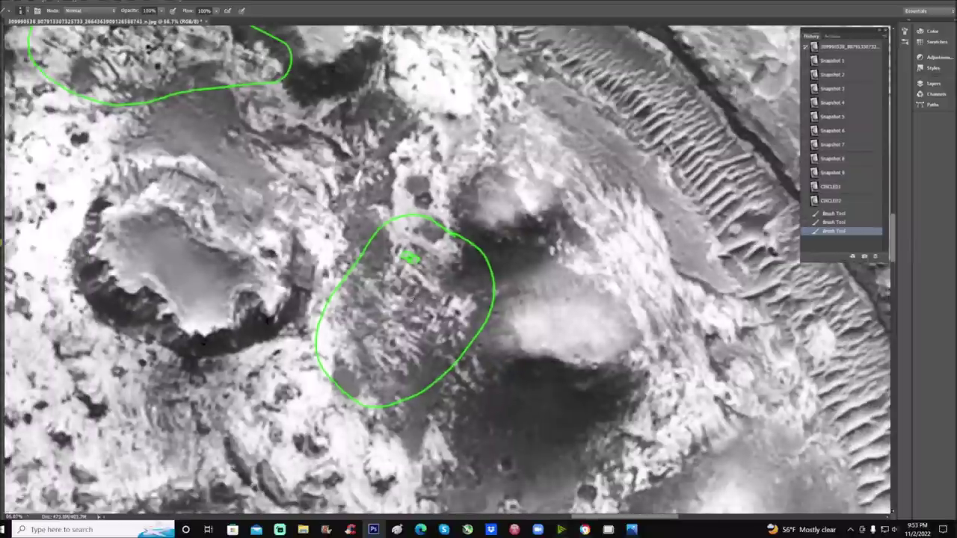
{"action": "left_click_drag", "start_coordinate": [613, 517], "coordinate": [574, 516]}
{"action": "scroll", "coordinate": [446, 269], "scroll_direction": "up", "scroll_amount": 1}
{"action": "scroll", "coordinate": [446, 269], "scroll_direction": "up", "scroll_amount": 5}
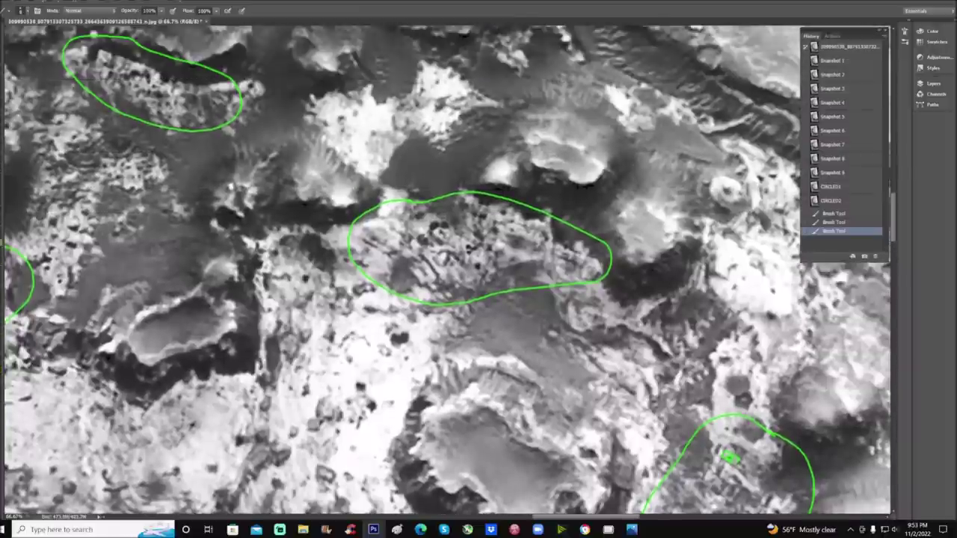
{"action": "left_click_drag", "start_coordinate": [758, 484], "coordinate": [759, 488]}
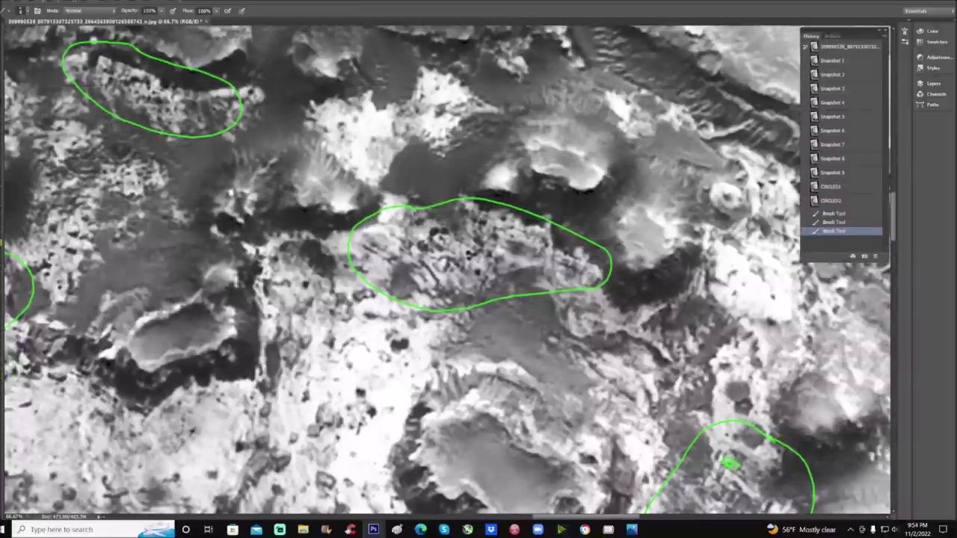
{"action": "mouse_move", "coordinate": [388, 270]}
{"action": "left_mouse_down"}
{"action": "mouse_move", "coordinate": [380, 272]}
{"action": "mouse_move", "coordinate": [408, 301]}
{"action": "mouse_move", "coordinate": [447, 274]}
{"action": "left_mouse_up"}
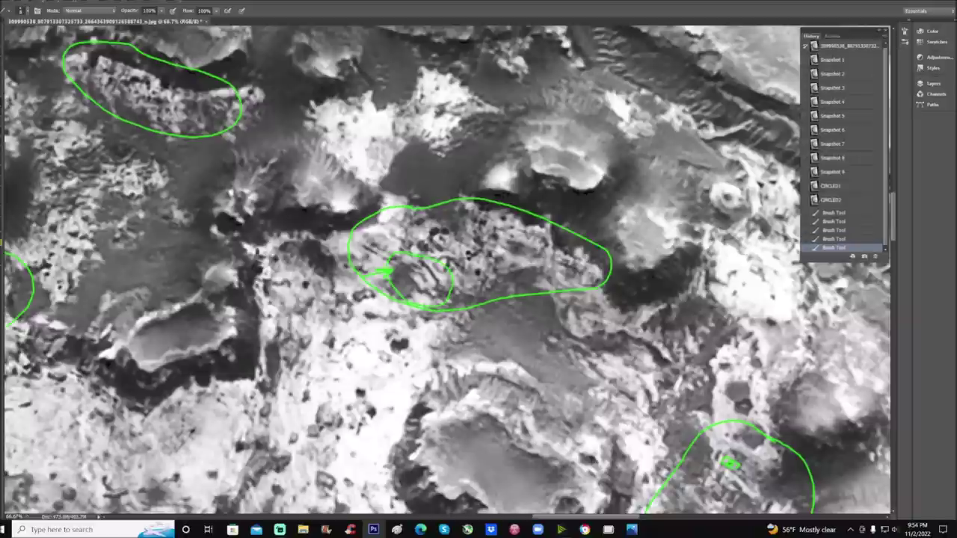
{"action": "mouse_move", "coordinate": [408, 274]}
{"action": "left_mouse_down"}
{"action": "mouse_move", "coordinate": [418, 290]}
{"action": "mouse_move", "coordinate": [431, 263]}
{"action": "mouse_move", "coordinate": [437, 285]}
{"action": "left_mouse_up"}
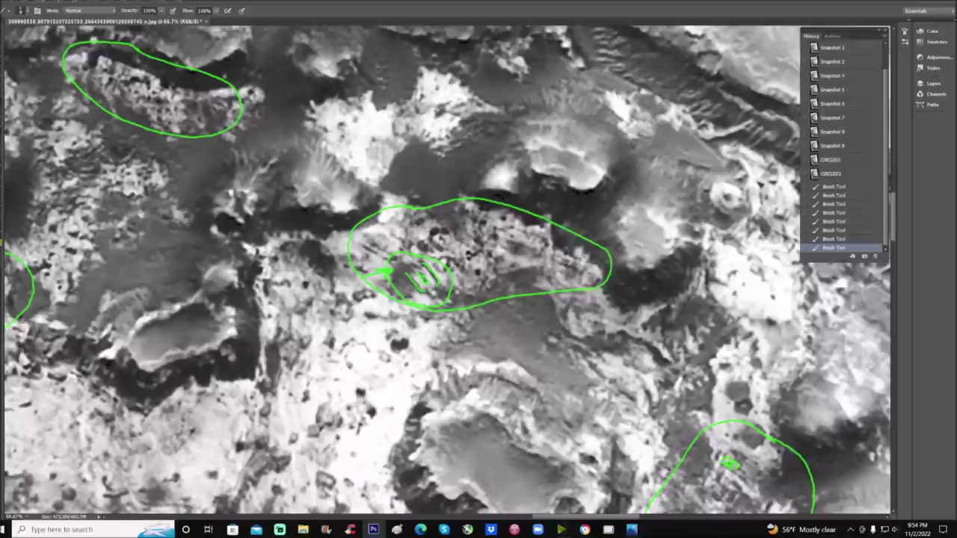
Step: Circle the small feature near the narrow end of the elongated patch with an arrow, and outline the rounded shape beside it
{"action": "mouse_move", "coordinate": [565, 242]}
{"action": "left_mouse_down"}
{"action": "mouse_move", "coordinate": [553, 258]}
{"action": "mouse_move", "coordinate": [579, 265]}
{"action": "mouse_move", "coordinate": [562, 244]}
{"action": "mouse_move", "coordinate": [609, 208]}
{"action": "mouse_move", "coordinate": [575, 243]}
{"action": "left_mouse_up"}
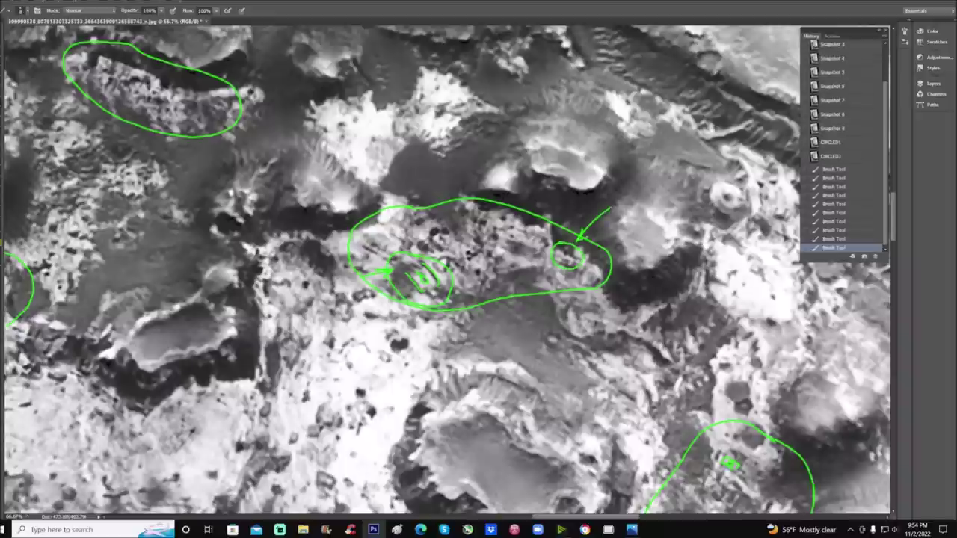
{"action": "mouse_move", "coordinate": [497, 233]}
{"action": "left_mouse_down"}
{"action": "mouse_move", "coordinate": [527, 245]}
{"action": "mouse_move", "coordinate": [499, 226]}
{"action": "left_mouse_up"}
{"action": "key", "text": "ctrl+z"}
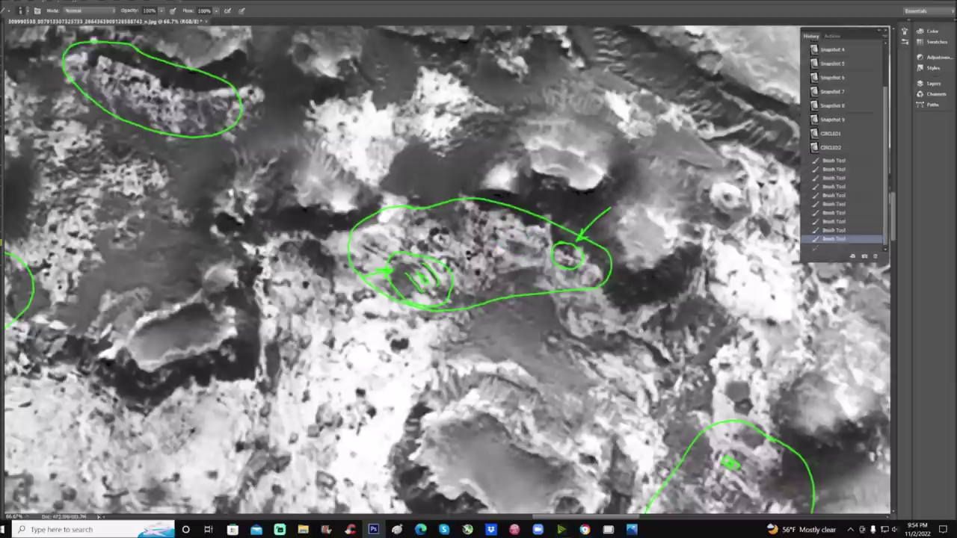
{"action": "left_click_drag", "start_coordinate": [501, 236], "coordinate": [505, 248]}
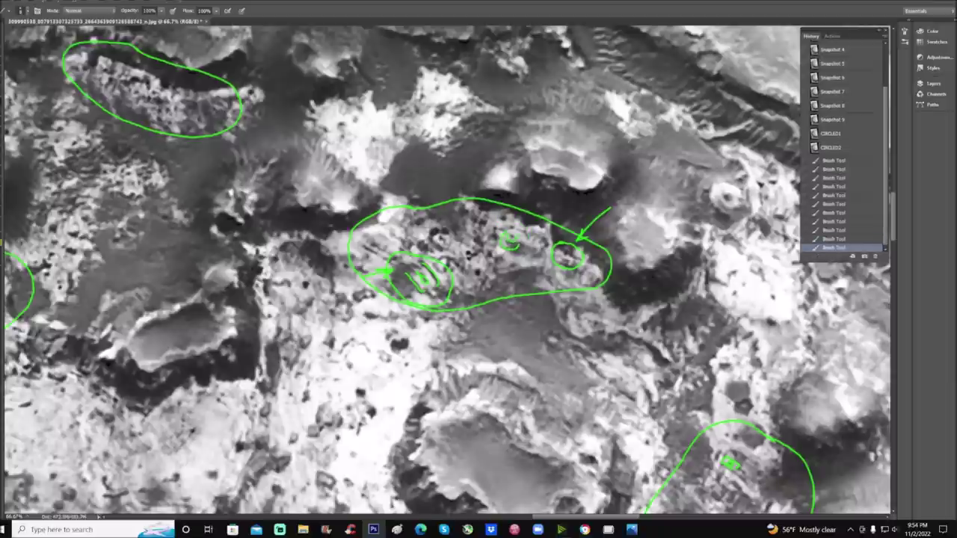
{"action": "left_click_drag", "start_coordinate": [510, 238], "coordinate": [511, 237]}
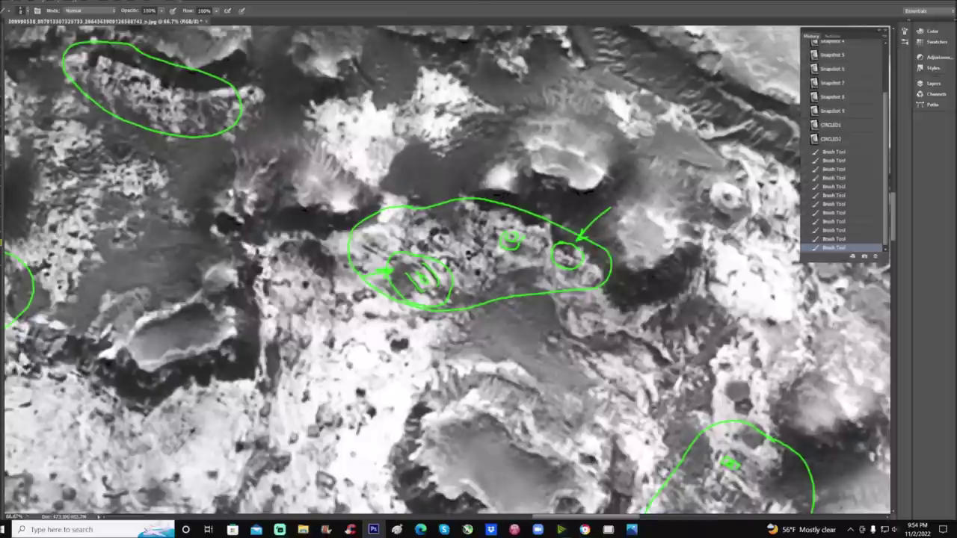
Step: Revert to the earliest brush stroke and draw a green circle around the small rounded feature inside the elongated patch
{"action": "scroll", "coordinate": [611, 302], "scroll_direction": "up", "scroll_amount": 1}
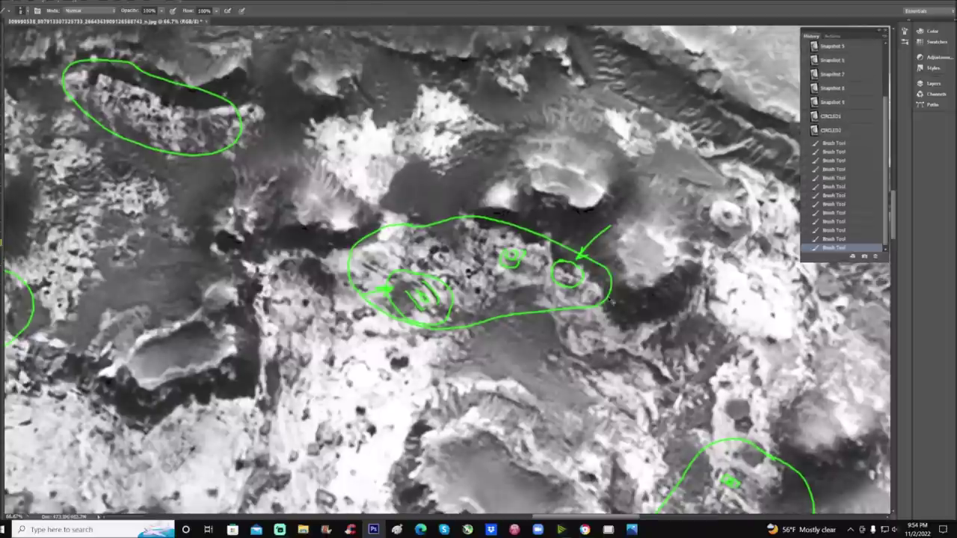
{"action": "key", "text": "ctrl+plus"}
{"action": "left_click", "coordinate": [852, 143]}
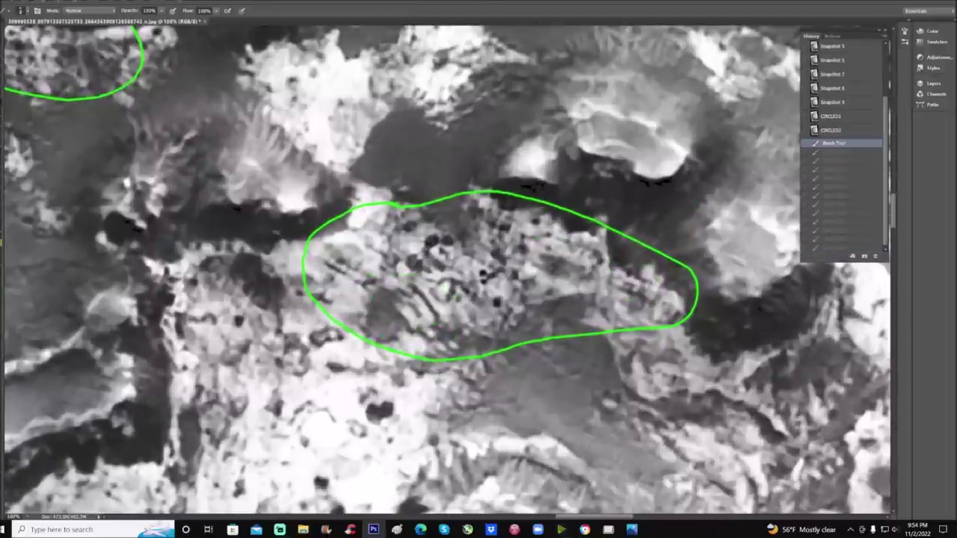
{"action": "mouse_move", "coordinate": [535, 236]}
{"action": "left_mouse_down"}
{"action": "mouse_move", "coordinate": [528, 263]}
{"action": "mouse_move", "coordinate": [571, 269]}
{"action": "mouse_move", "coordinate": [572, 241]}
{"action": "mouse_move", "coordinate": [553, 231]}
{"action": "left_mouse_up"}
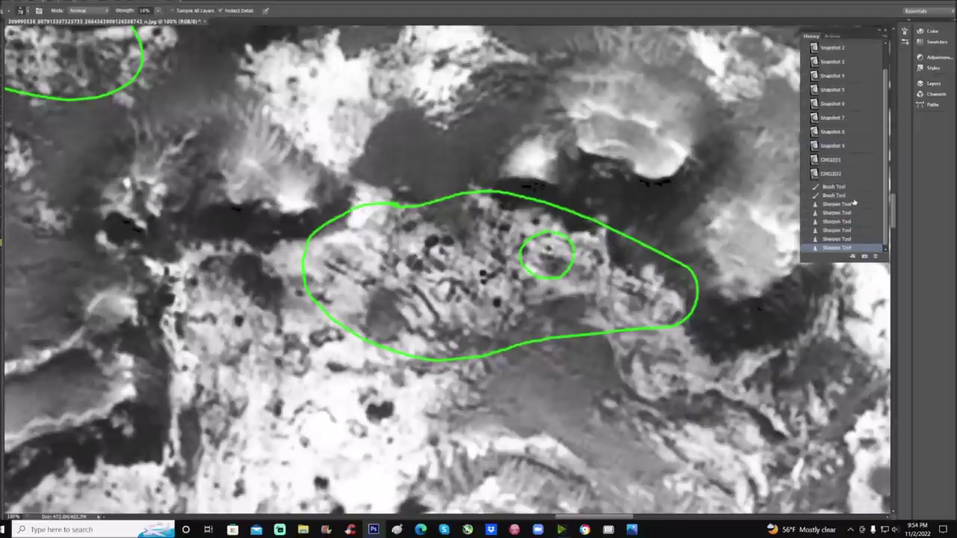
Step: Save the sharpened image state as a new history snapshot and select that snapshot
{"action": "left_click", "coordinate": [864, 257]}
{"action": "left_click", "coordinate": [858, 187]}
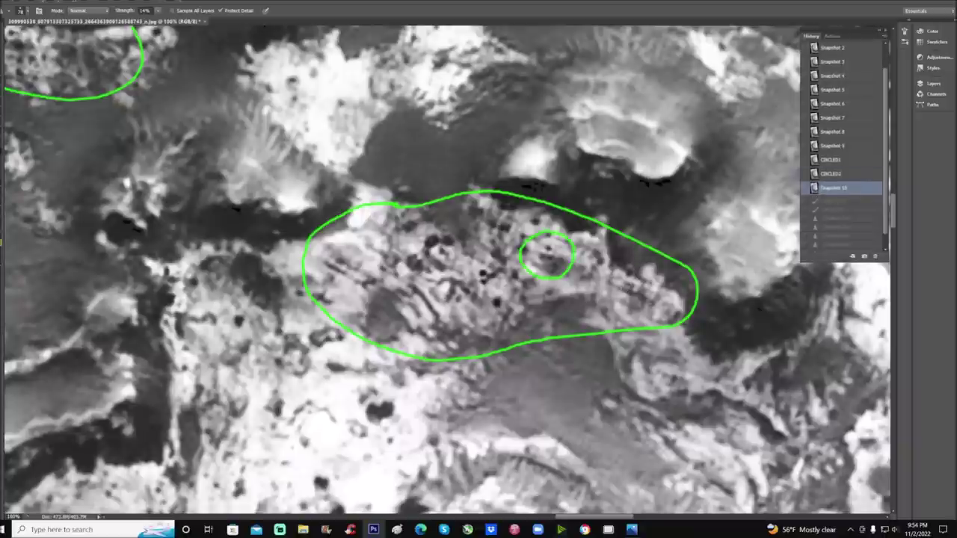
Step: Rotate the view to 34° and bring the narrow outlined patch below the crater rim into close view
{"action": "key", "text": "ctrl+minus"}
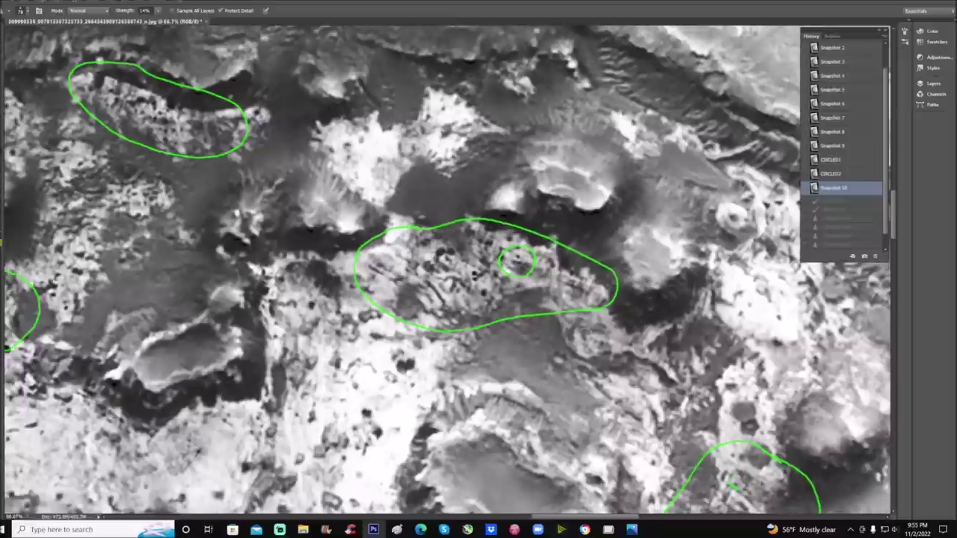
{"action": "left_click_drag", "start_coordinate": [576, 517], "coordinate": [540, 519]}
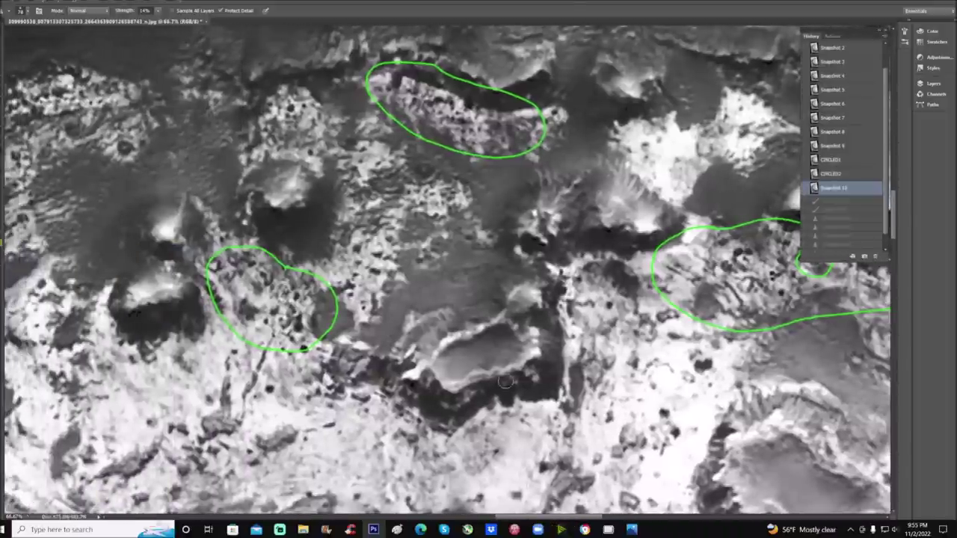
{"action": "scroll", "coordinate": [506, 383], "scroll_direction": "up", "scroll_amount": 4}
{"action": "scroll", "coordinate": [2, 239], "scroll_direction": "up", "scroll_amount": 2}
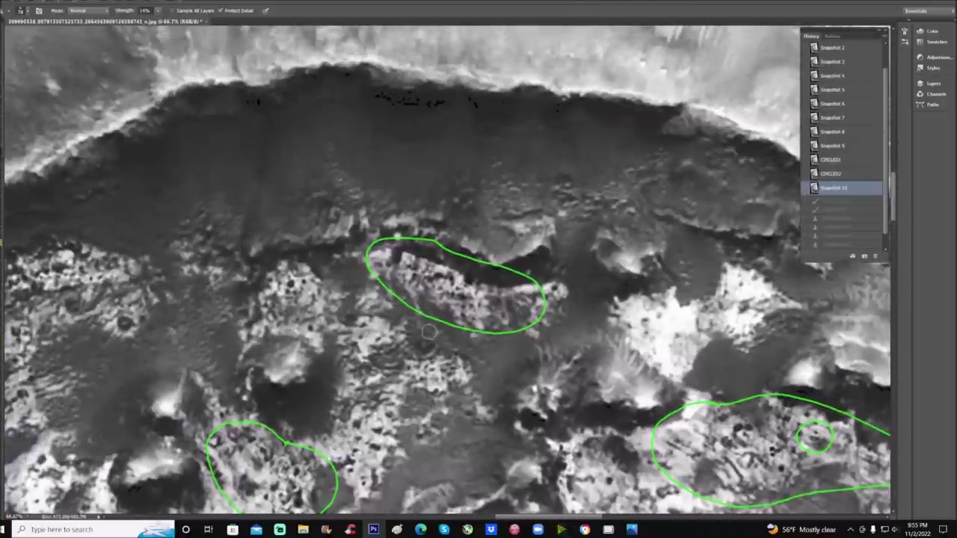
{"action": "left_click", "coordinate": [1, 212]}
{"action": "left_click_drag", "start_coordinate": [420, 142], "coordinate": [339, 170]}
{"action": "scroll", "coordinate": [548, 277], "scroll_direction": "down", "scroll_amount": 2}
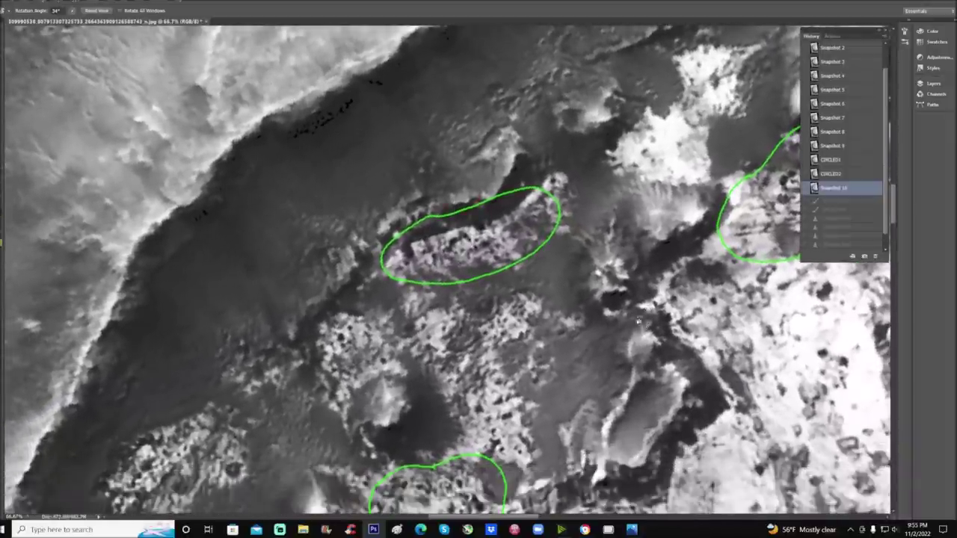
{"action": "scroll", "coordinate": [628, 287], "scroll_direction": "down", "scroll_amount": 1}
{"action": "scroll", "coordinate": [628, 284], "scroll_direction": "down", "scroll_amount": 1}
{"action": "key", "text": "ctrl+plus"}
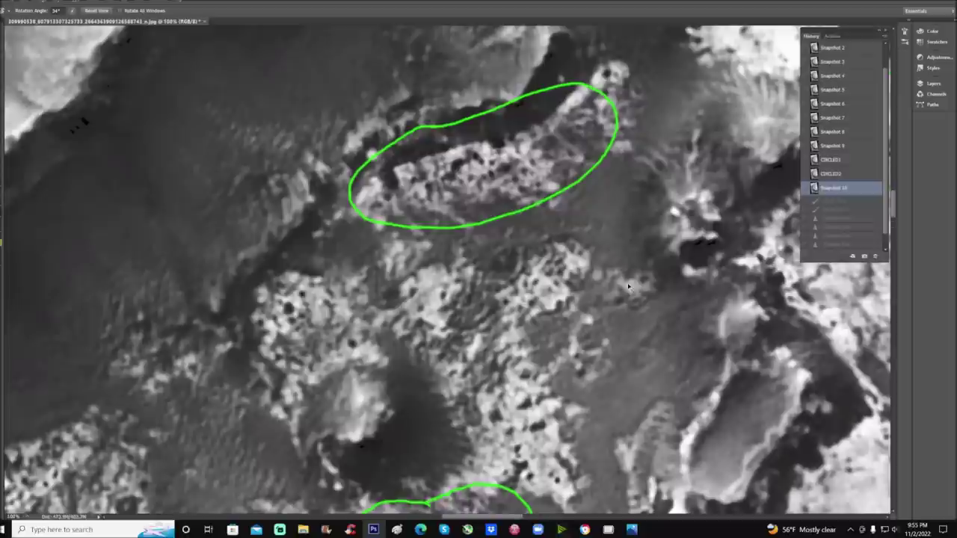
{"action": "scroll", "coordinate": [628, 280], "scroll_direction": "up", "scroll_amount": 2}
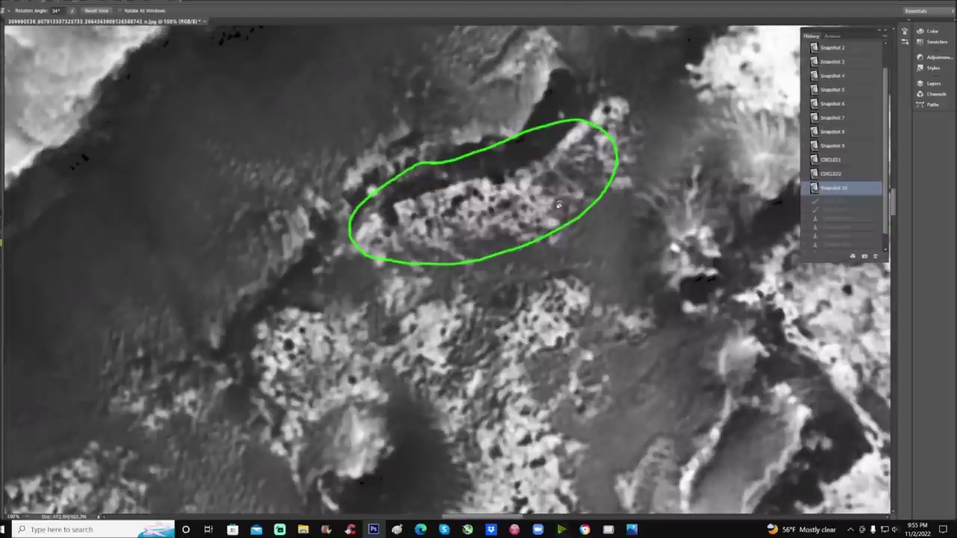
Step: Circle the small dark feature near the tapering end of the narrow outlined patch with the green brush
{"action": "key", "text": "b"}
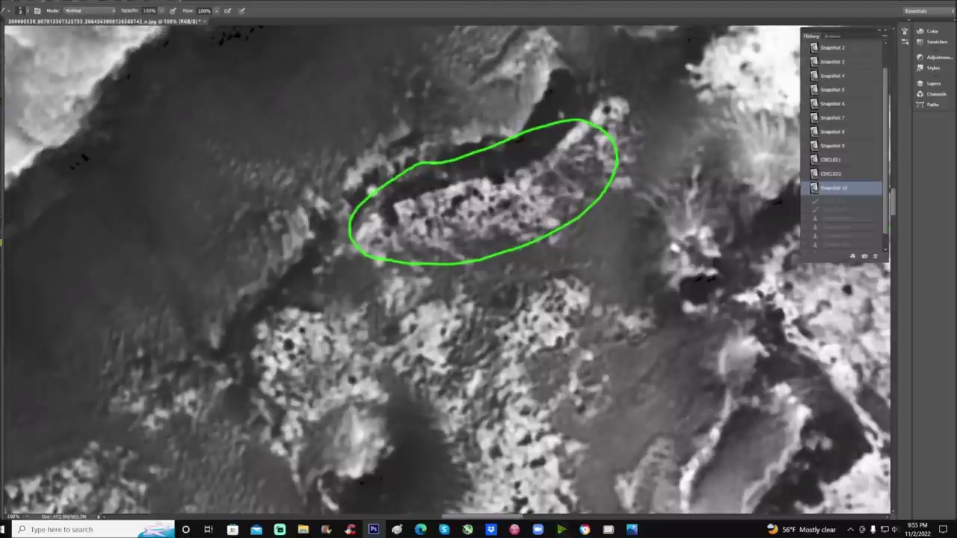
{"action": "mouse_move", "coordinate": [557, 180]}
{"action": "left_mouse_down"}
{"action": "mouse_move", "coordinate": [545, 182]}
{"action": "mouse_move", "coordinate": [581, 200]}
{"action": "mouse_move", "coordinate": [551, 178]}
{"action": "left_mouse_up"}
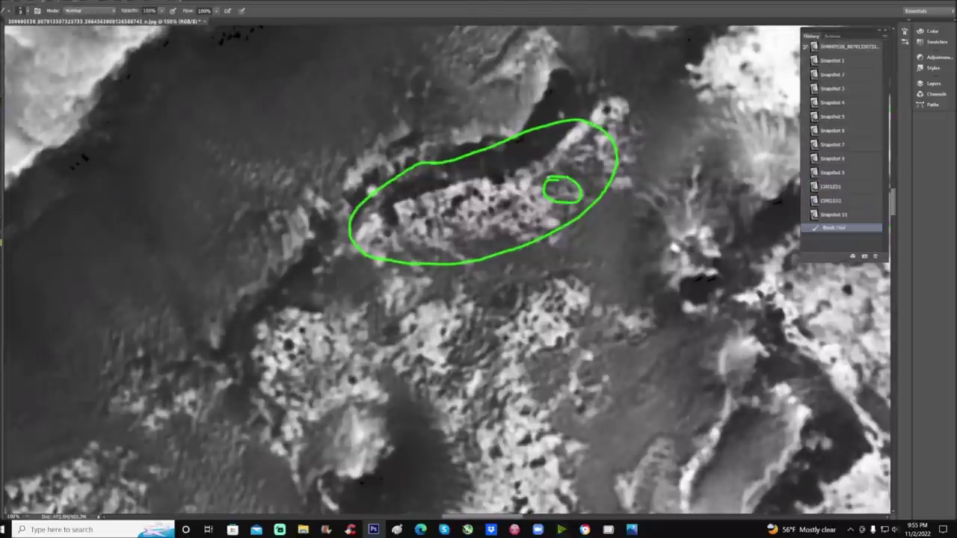
Step: Circle the bright pitted section of the narrow patch with small shapes traced inside, and revert to the earliest brush stroke
{"action": "mouse_move", "coordinate": [400, 192]}
{"action": "left_mouse_down"}
{"action": "mouse_move", "coordinate": [388, 219]}
{"action": "mouse_move", "coordinate": [411, 251]}
{"action": "mouse_move", "coordinate": [502, 227]}
{"action": "mouse_move", "coordinate": [467, 175]}
{"action": "mouse_move", "coordinate": [396, 193]}
{"action": "left_mouse_up"}
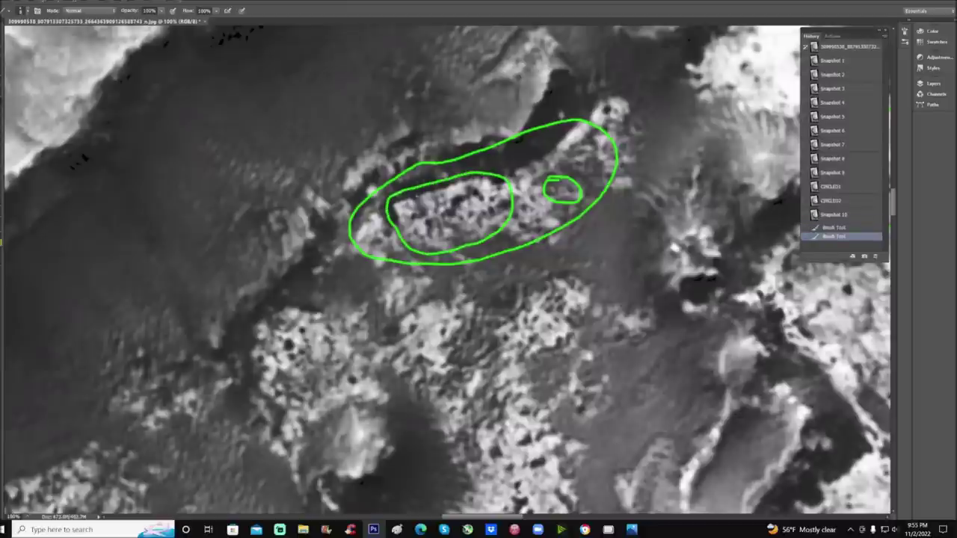
{"action": "mouse_move", "coordinate": [436, 209]}
{"action": "left_mouse_down"}
{"action": "mouse_move", "coordinate": [434, 196]}
{"action": "mouse_move", "coordinate": [445, 193]}
{"action": "mouse_move", "coordinate": [446, 205]}
{"action": "left_mouse_up"}
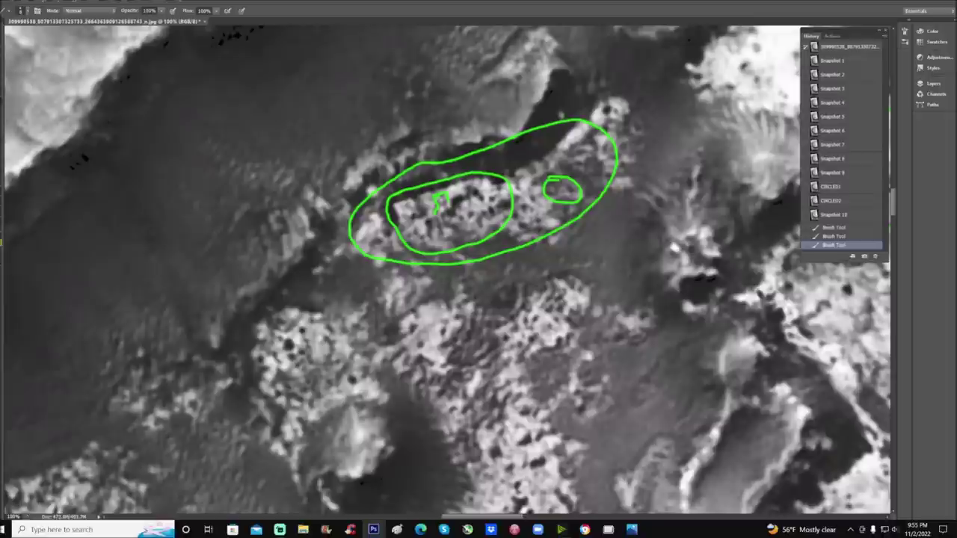
{"action": "left_click", "coordinate": [441, 200]}
{"action": "mouse_move", "coordinate": [440, 213]}
{"action": "left_mouse_down"}
{"action": "mouse_move", "coordinate": [446, 228]}
{"action": "mouse_move", "coordinate": [427, 219]}
{"action": "mouse_move", "coordinate": [441, 233]}
{"action": "left_mouse_up"}
{"action": "left_click", "coordinate": [835, 204]}
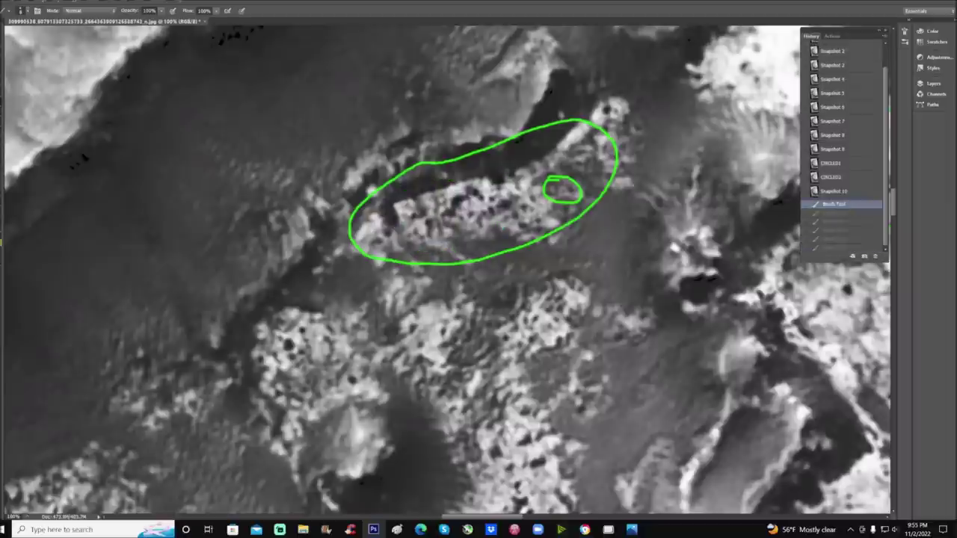
{"action": "scroll", "coordinate": [447, 269], "scroll_direction": "down", "scroll_amount": 5}
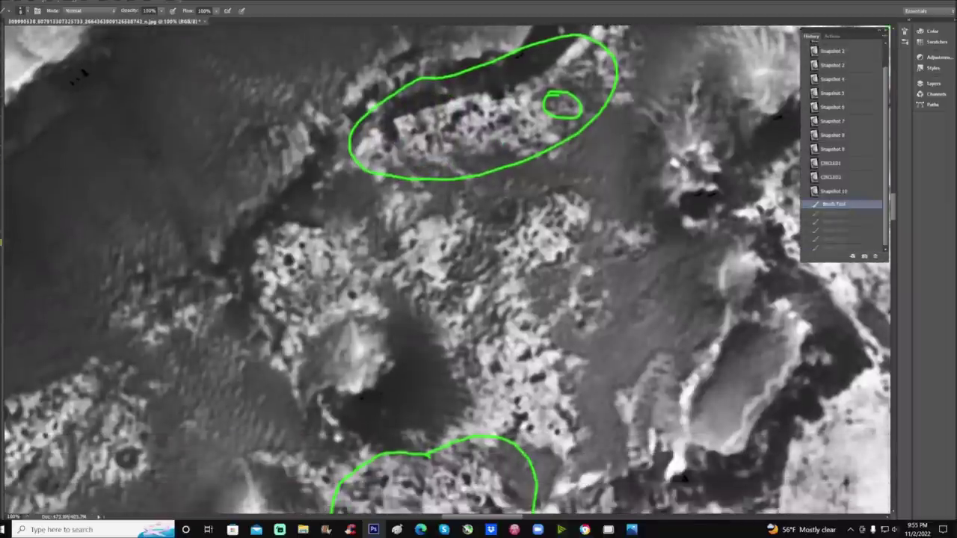
Step: Rotate the view and circle the pitted section inside the lobed outlined patch with the green brush
{"action": "scroll", "coordinate": [447, 269], "scroll_direction": "down", "scroll_amount": 7}
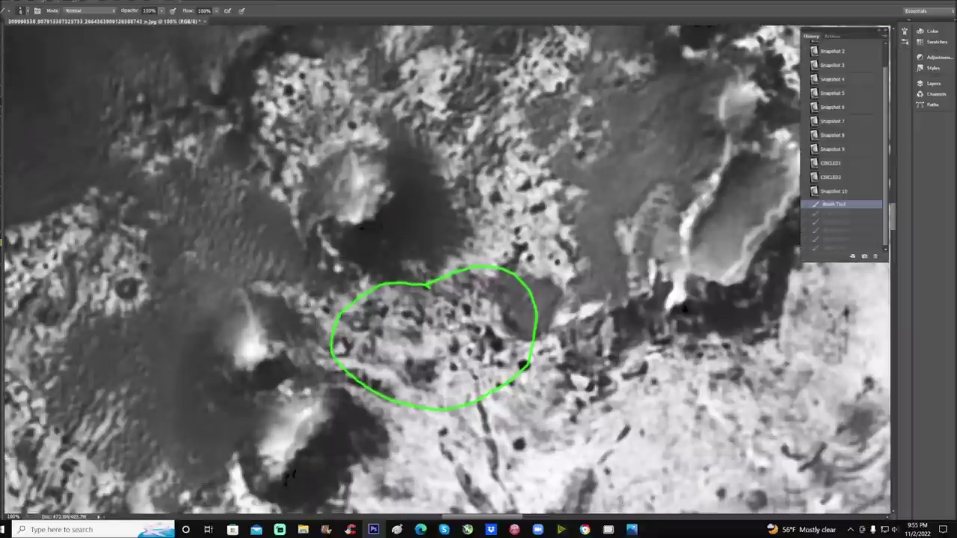
{"action": "scroll", "coordinate": [447, 269], "scroll_direction": "down", "scroll_amount": 1}
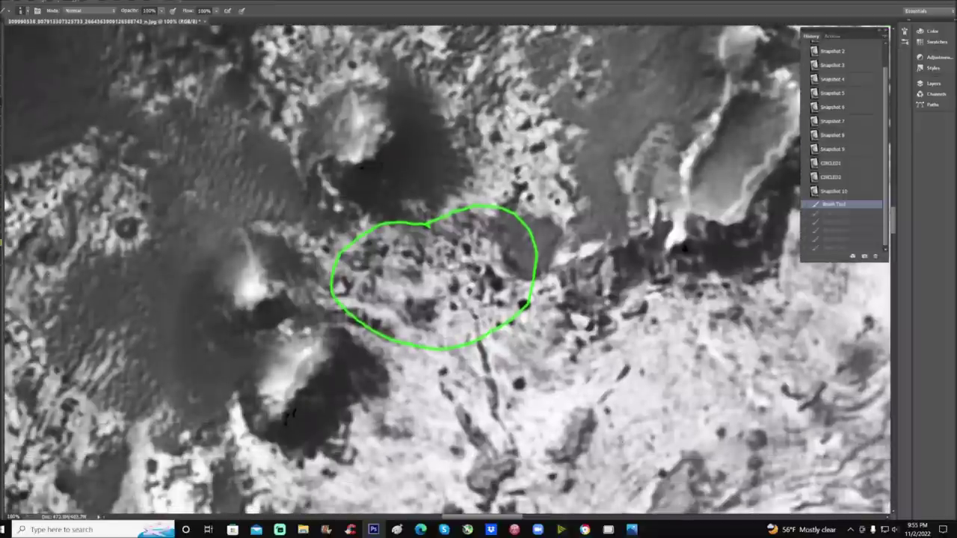
{"action": "key", "text": "r"}
{"action": "left_click_drag", "start_coordinate": [406, 193], "coordinate": [353, 209]}
{"action": "scroll", "coordinate": [447, 269], "scroll_direction": "down", "scroll_amount": 1}
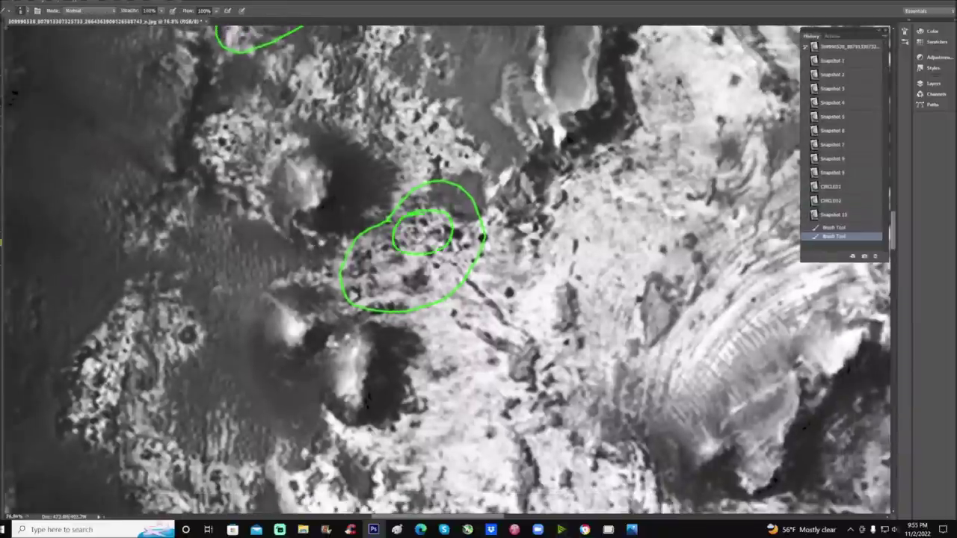
{"action": "scroll", "coordinate": [447, 269], "scroll_direction": "down", "scroll_amount": 2}
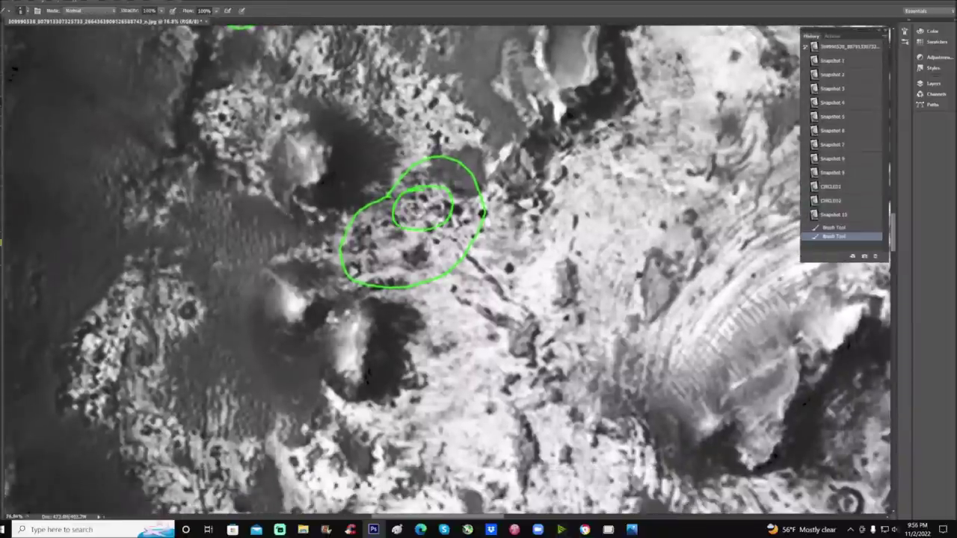
Step: Mark the small feature in the lower part of the lobed patch with short green strokes, and revert to Snapshot 10
{"action": "left_click_drag", "start_coordinate": [373, 258], "coordinate": [376, 262]}
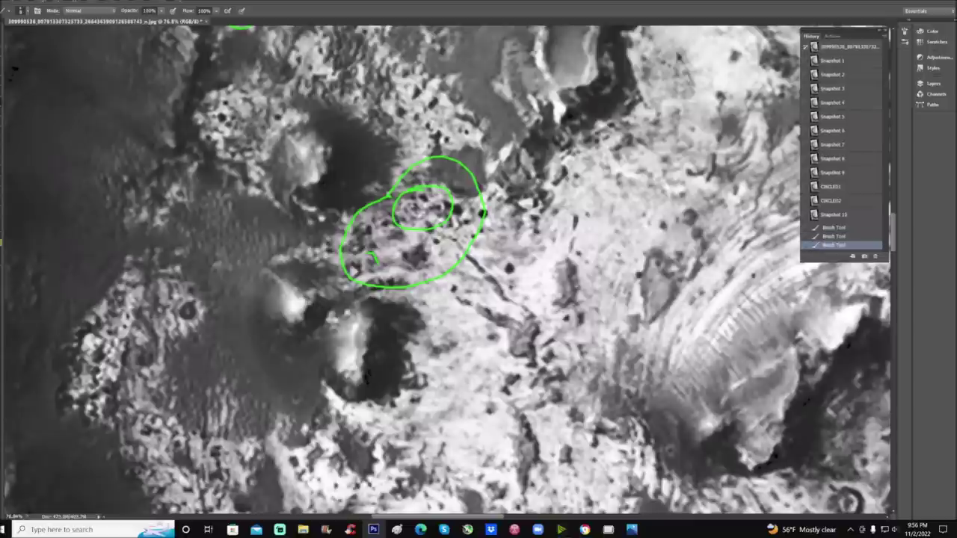
{"action": "left_click", "coordinate": [377, 259]}
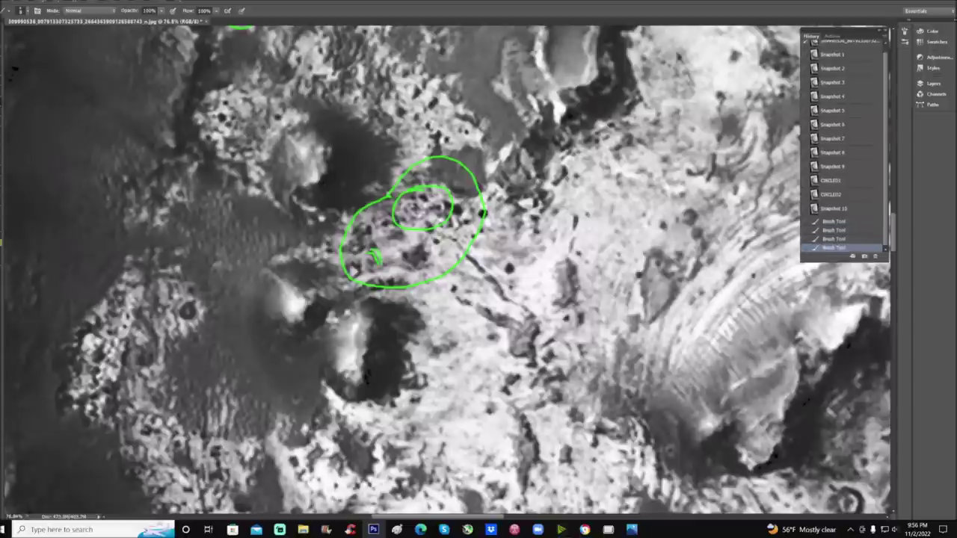
{"action": "left_click", "coordinate": [850, 209]}
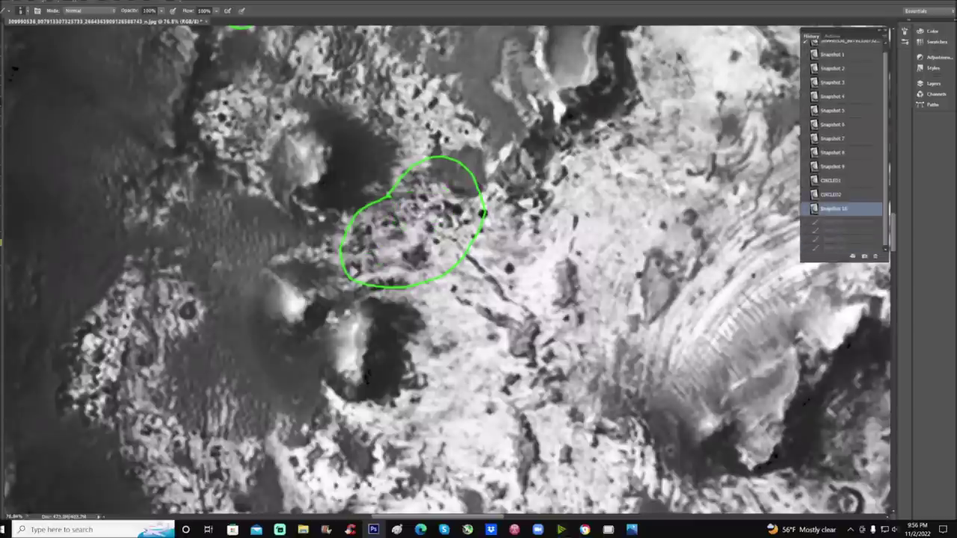
Step: Switch the image to Snapshot 9 and bring the green-circled features on both sides of the crater rim into view
{"action": "left_click", "coordinate": [835, 168]}
{"action": "scroll", "coordinate": [448, 269], "scroll_direction": "down", "scroll_amount": 4}
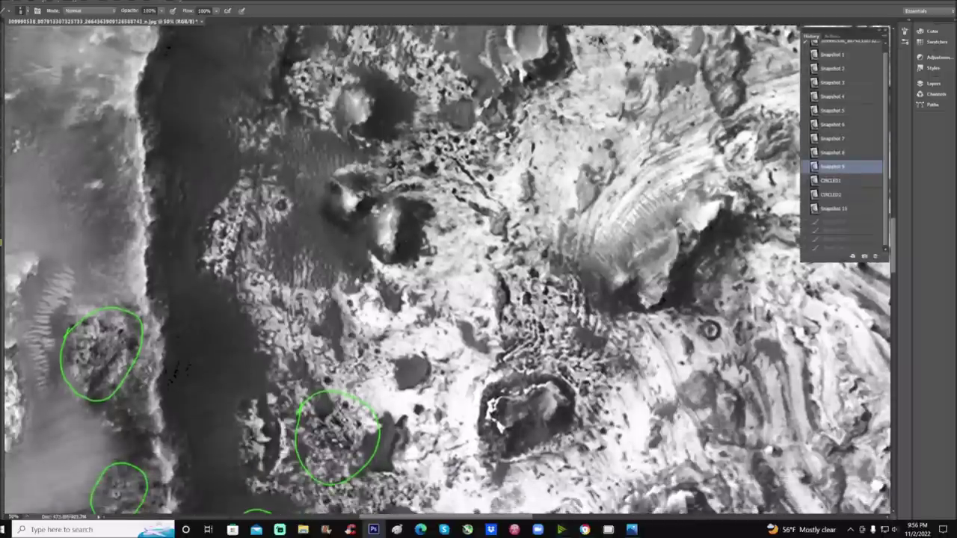
{"action": "scroll", "coordinate": [448, 269], "scroll_direction": "down", "scroll_amount": 1}
{"action": "scroll", "coordinate": [448, 269], "scroll_direction": "up", "scroll_amount": 2}
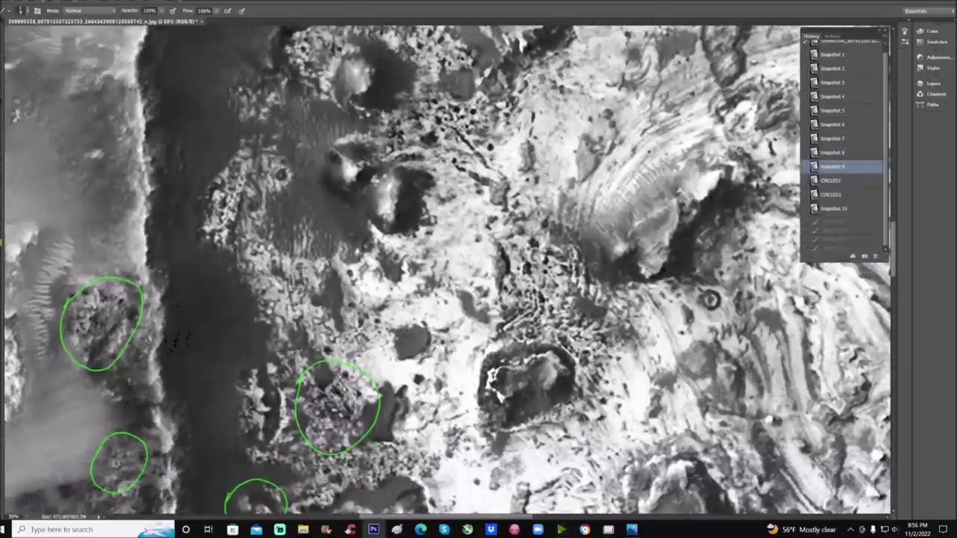
{"action": "key", "text": "ctrl+minus"}
{"action": "scroll", "coordinate": [179, 340], "scroll_direction": "down", "scroll_amount": 3}
{"action": "left_click_drag", "start_coordinate": [426, 516], "coordinate": [385, 516]}
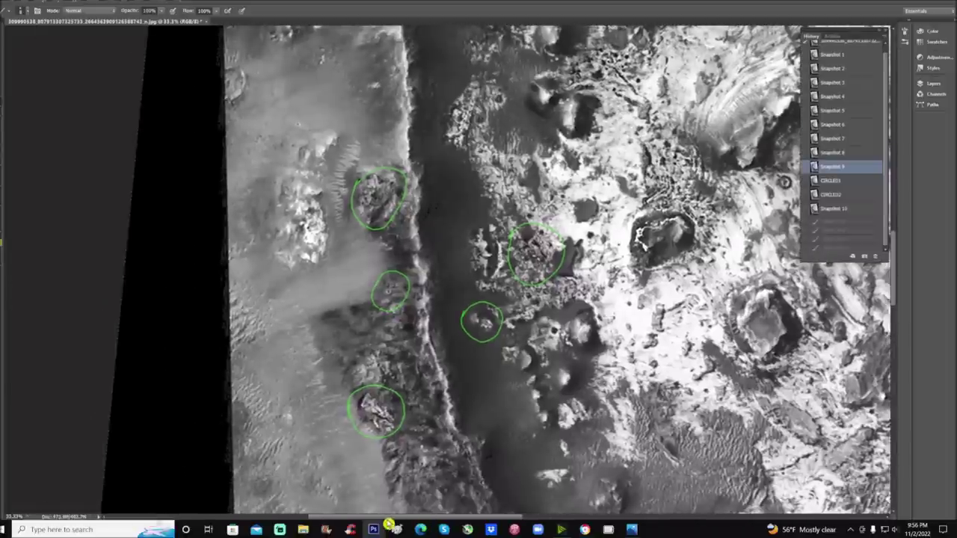
Step: Examine the green-circled features along the crater rim at 100% and 66.7% zoom
{"action": "key", "text": "ctrl+1"}
{"action": "scroll", "coordinate": [572, 429], "scroll_direction": "down", "scroll_amount": 4}
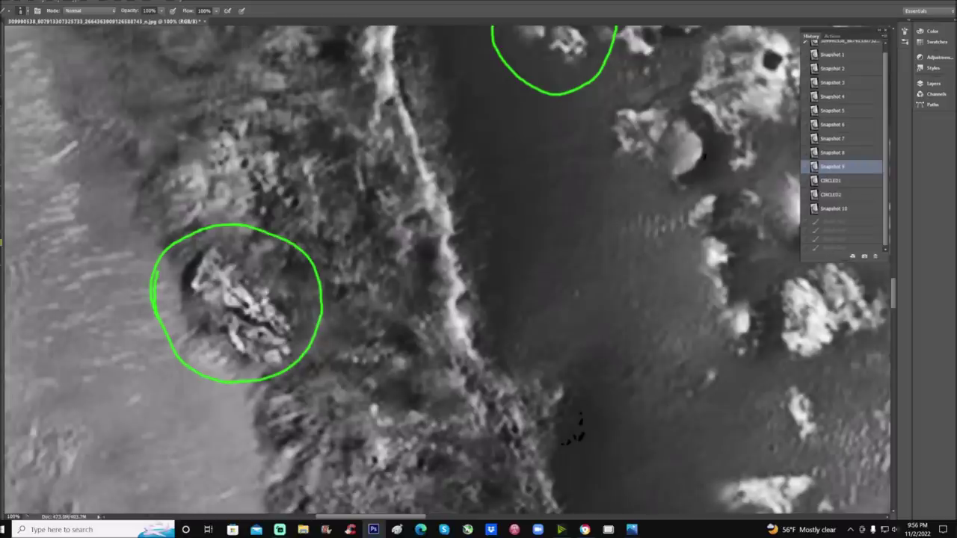
{"action": "scroll", "coordinate": [449, 269], "scroll_direction": "up", "scroll_amount": 1}
{"action": "scroll", "coordinate": [449, 269], "scroll_direction": "down", "scroll_amount": 1}
{"action": "scroll", "coordinate": [449, 269], "scroll_direction": "up", "scroll_amount": 1}
{"action": "scroll", "coordinate": [448, 269], "scroll_direction": "up", "scroll_amount": 2}
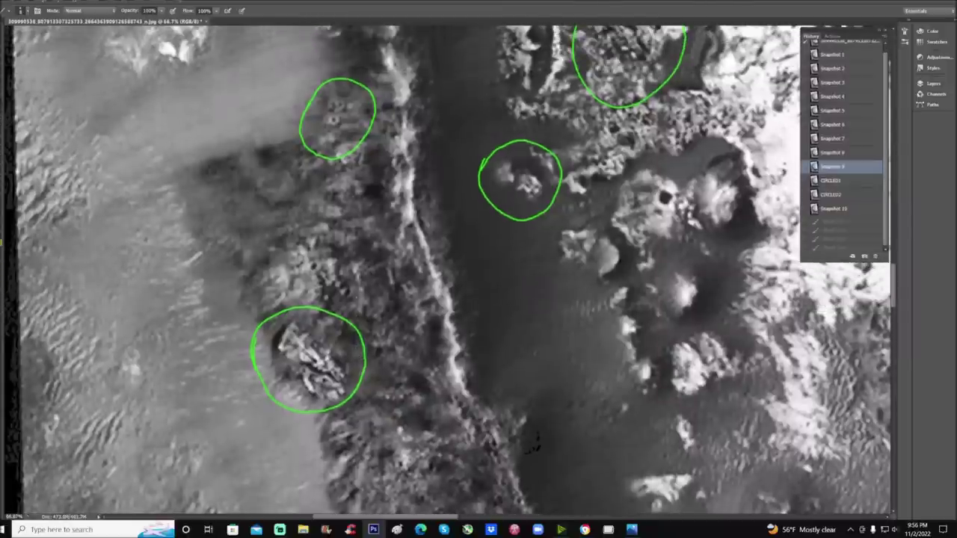
{"action": "scroll", "coordinate": [448, 269], "scroll_direction": "up", "scroll_amount": 1}
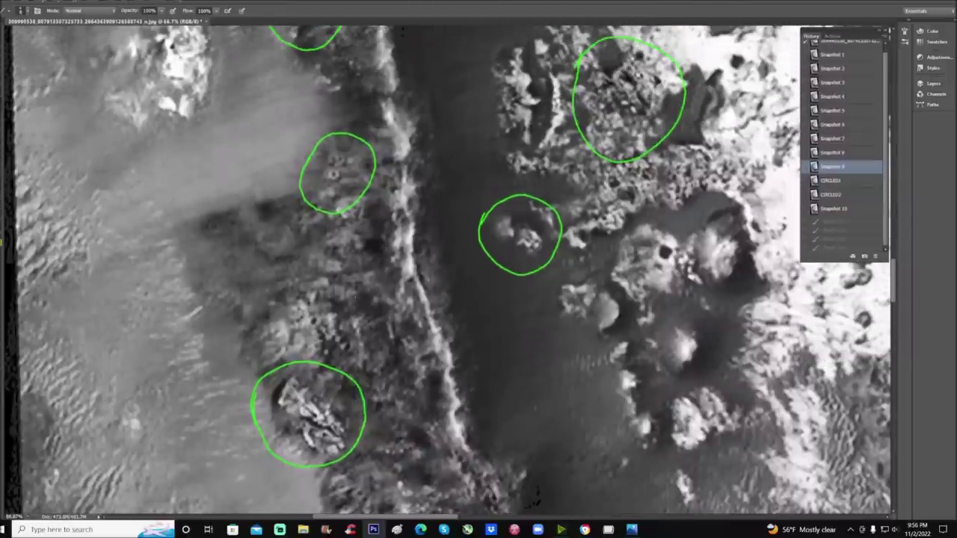
Step: Revert to the original image state and circle the small bright feature in the dark band beside the crater rim in green
{"action": "left_click_drag", "start_coordinate": [624, 216], "coordinate": [561, 221]}
{"action": "mouse_move", "coordinate": [561, 221]}
{"action": "left_mouse_down"}
{"action": "mouse_move", "coordinate": [579, 213]}
{"action": "mouse_move", "coordinate": [602, 232]}
{"action": "left_mouse_up"}
{"action": "mouse_move", "coordinate": [481, 301]}
{"action": "left_mouse_down"}
{"action": "mouse_move", "coordinate": [518, 253]}
{"action": "mouse_move", "coordinate": [508, 258]}
{"action": "mouse_move", "coordinate": [520, 266]}
{"action": "left_mouse_up"}
{"action": "scroll", "coordinate": [520, 266], "scroll_direction": "up", "scroll_amount": 2}
{"action": "left_click", "coordinate": [847, 47]}
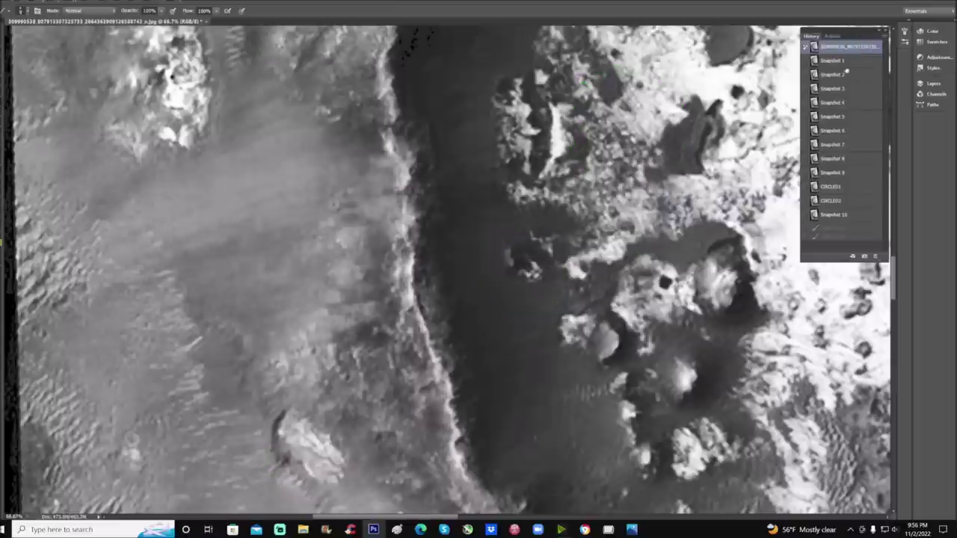
{"action": "mouse_move", "coordinate": [515, 249]}
{"action": "left_mouse_down"}
{"action": "mouse_move", "coordinate": [553, 290]}
{"action": "mouse_move", "coordinate": [536, 251]}
{"action": "left_mouse_up"}
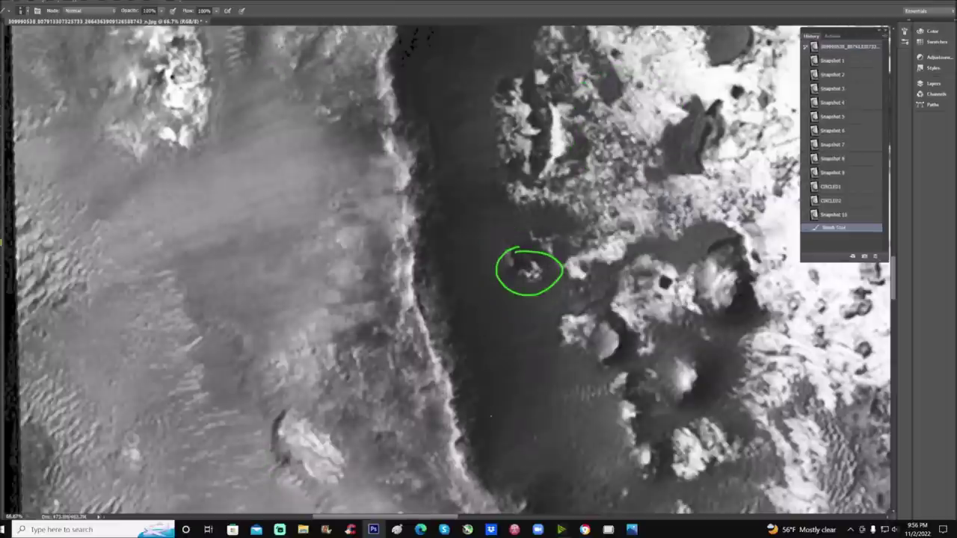
Step: Switch to Chrome and examine the crater rim and adjacent dark band in the source PSP_001374_1805 image at several zoom levels
{"action": "left_click", "coordinate": [585, 529]}
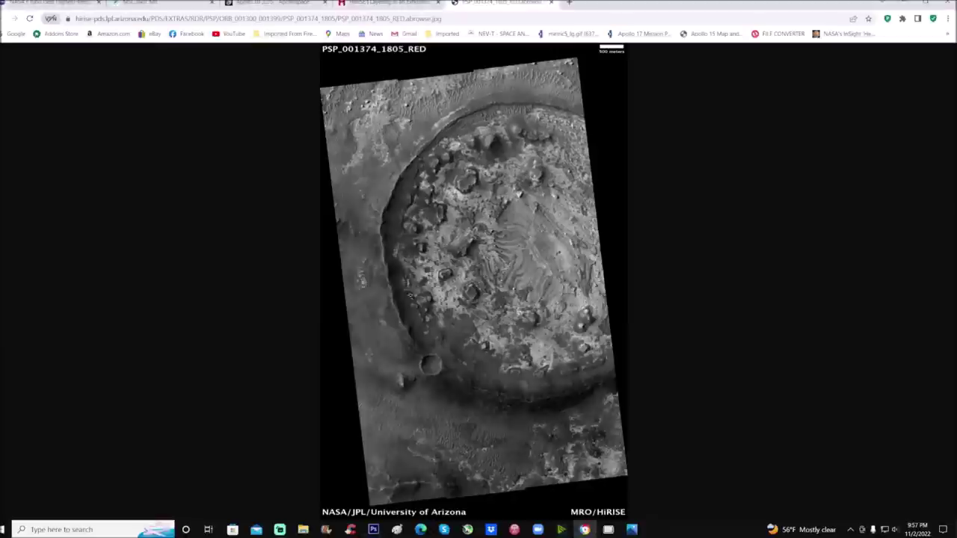
{"action": "left_click", "coordinate": [409, 295]}
{"action": "scroll", "coordinate": [330, 301], "scroll_direction": "down", "scroll_amount": 2}
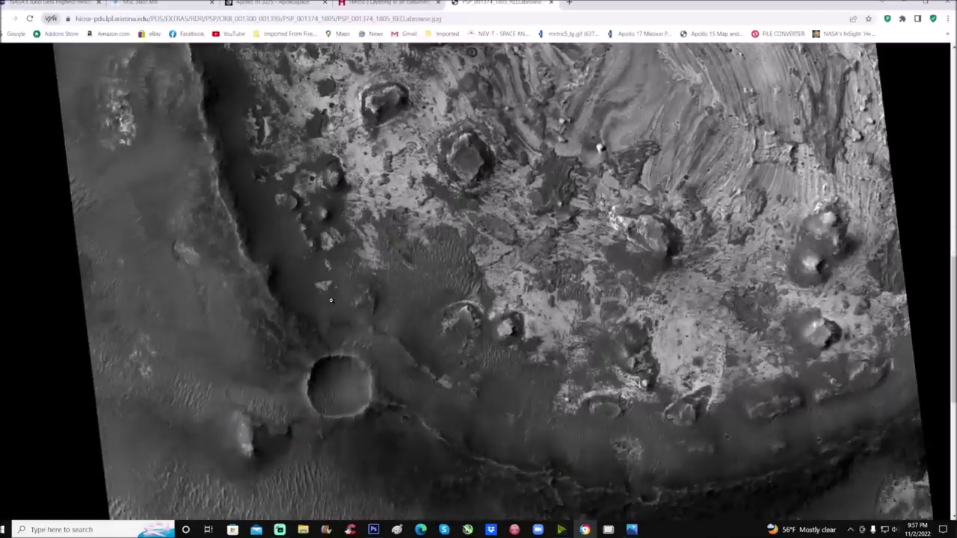
{"action": "key", "text": "ctrl+plus"}
{"action": "key", "text": "ctrl+plus"}
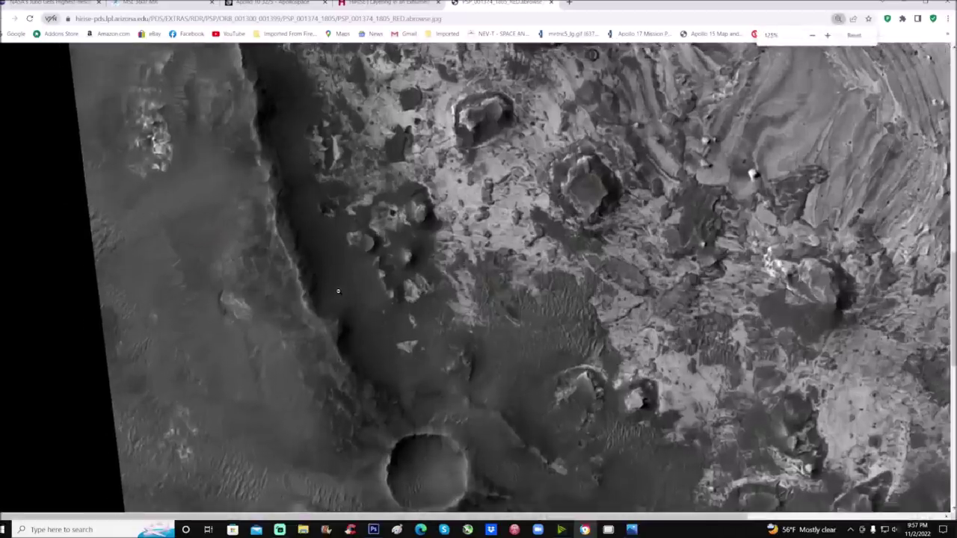
{"action": "left_click_drag", "start_coordinate": [464, 515], "coordinate": [504, 515]}
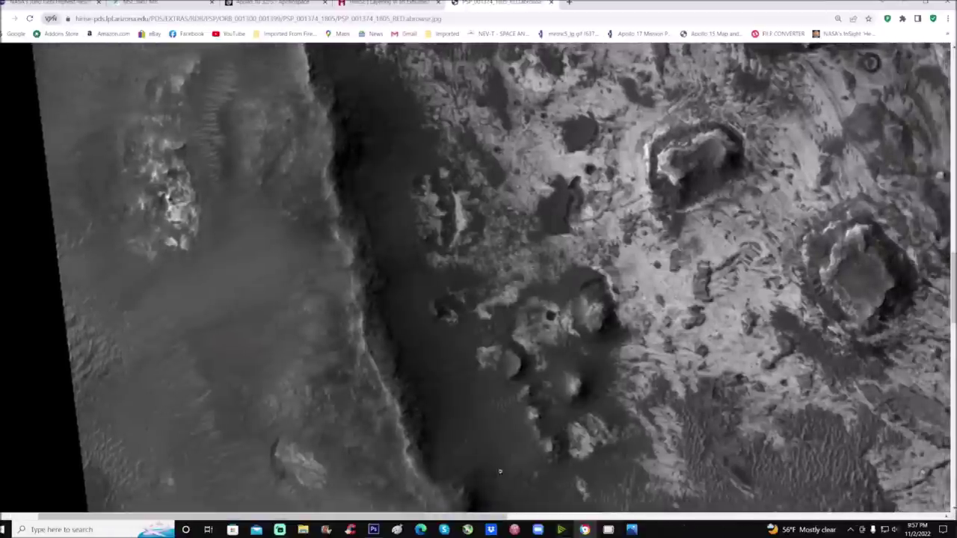
{"action": "scroll", "coordinate": [489, 403], "scroll_direction": "down", "scroll_amount": 1}
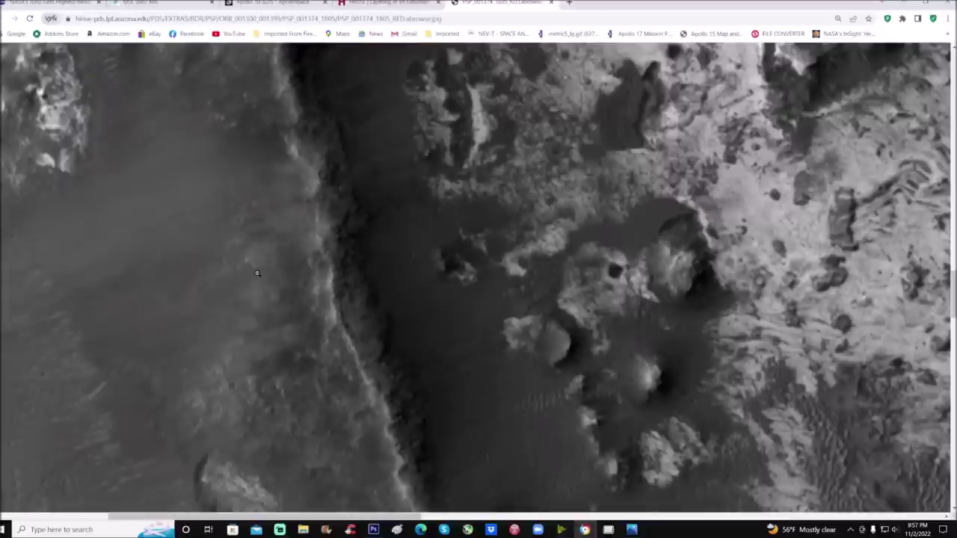
{"action": "scroll", "coordinate": [257, 272], "scroll_direction": "down", "scroll_amount": 3}
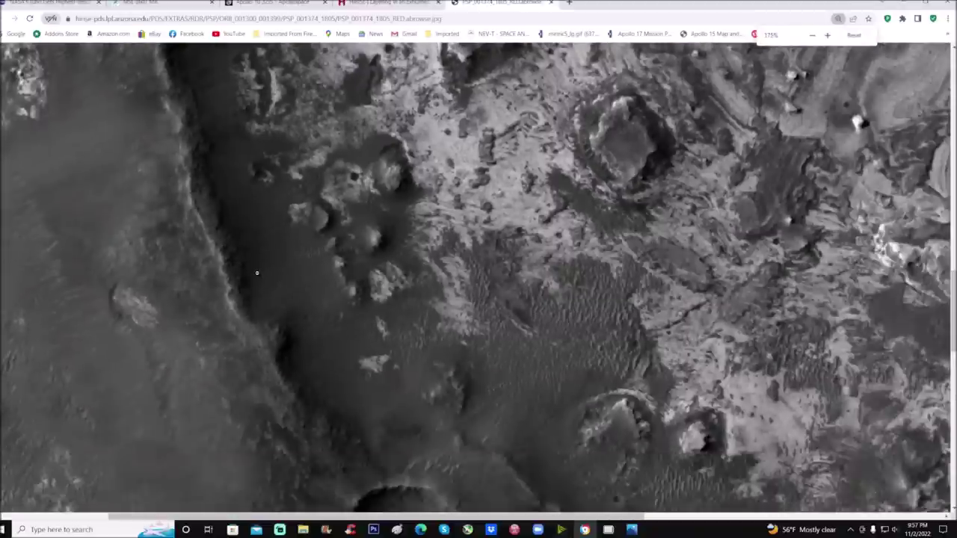
{"action": "scroll", "coordinate": [256, 272], "scroll_direction": "down", "scroll_amount": 3}
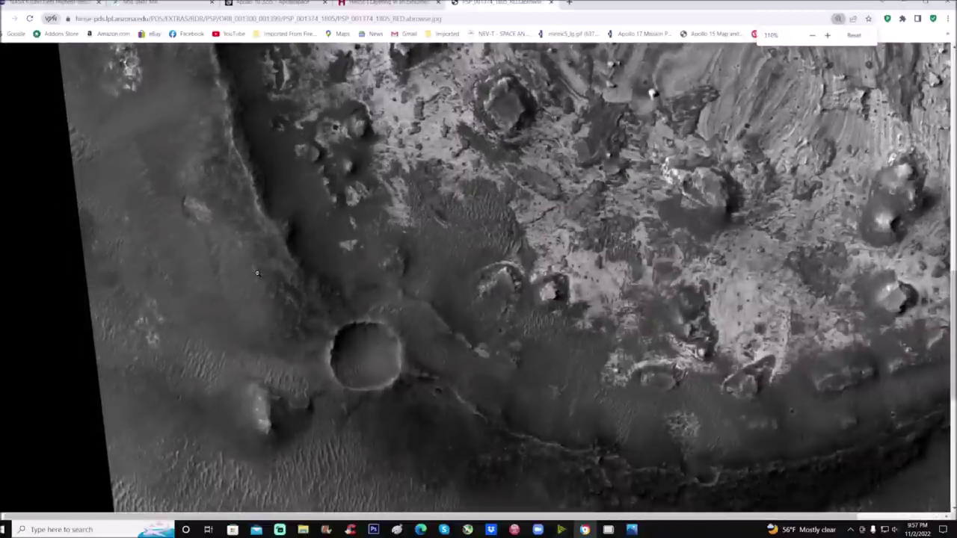
Step: Switch back to Photoshop, select the CIRCLED1 snapshot, and bring the green and yellow outlines on the crater floor into view
{"action": "left_click", "coordinate": [373, 529]}
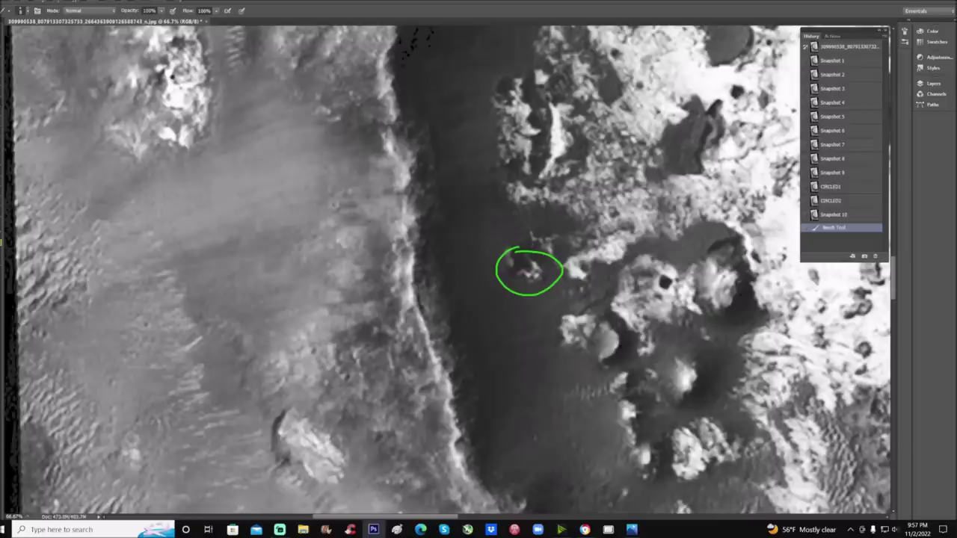
{"action": "mouse_move", "coordinate": [538, 218]}
{"action": "left_mouse_down"}
{"action": "mouse_move", "coordinate": [519, 228]}
{"action": "mouse_move", "coordinate": [551, 255]}
{"action": "mouse_move", "coordinate": [562, 219]}
{"action": "mouse_move", "coordinate": [522, 222]}
{"action": "left_mouse_up"}
{"action": "mouse_move", "coordinate": [452, 198]}
{"action": "left_mouse_down"}
{"action": "mouse_move", "coordinate": [485, 241]}
{"action": "mouse_move", "coordinate": [523, 366]}
{"action": "mouse_move", "coordinate": [582, 452]}
{"action": "left_mouse_up"}
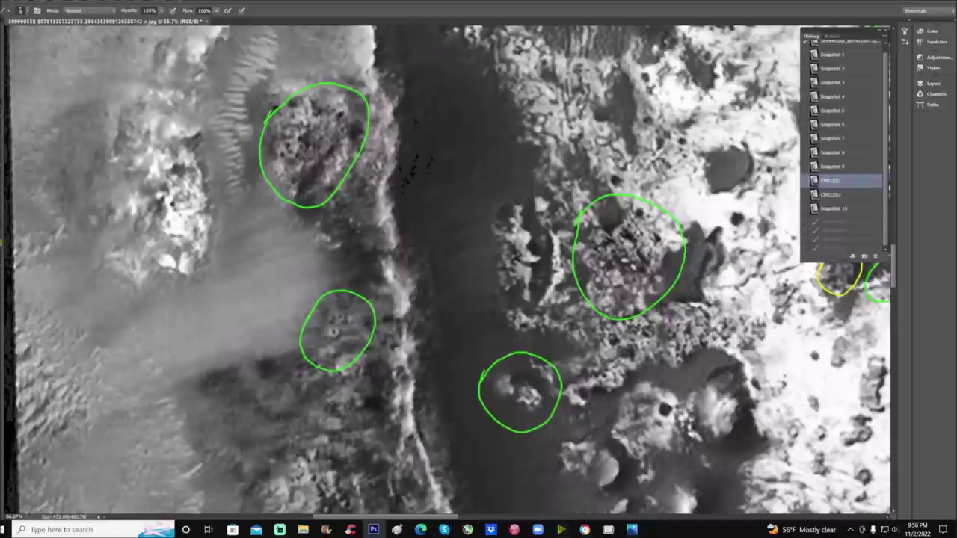
{"action": "left_click_drag", "start_coordinate": [452, 517], "coordinate": [486, 517]}
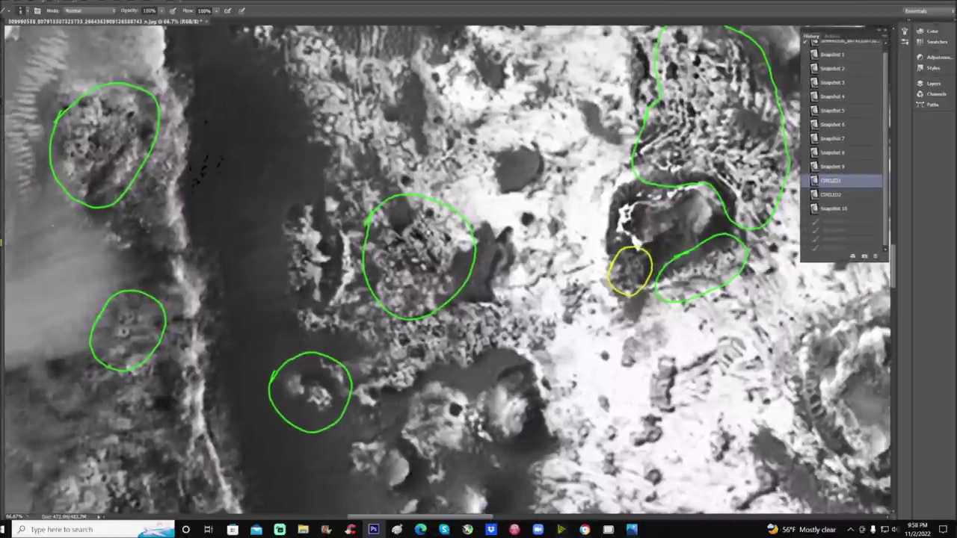
Step: Rotate the view to 73° and examine the green and yellow outlined patches around the dark mound
{"action": "left_click", "coordinate": [4, 220]}
{"action": "left_click_drag", "start_coordinate": [350, 166], "coordinate": [503, 195]}
{"action": "scroll", "coordinate": [575, 298], "scroll_direction": "up", "scroll_amount": 1}
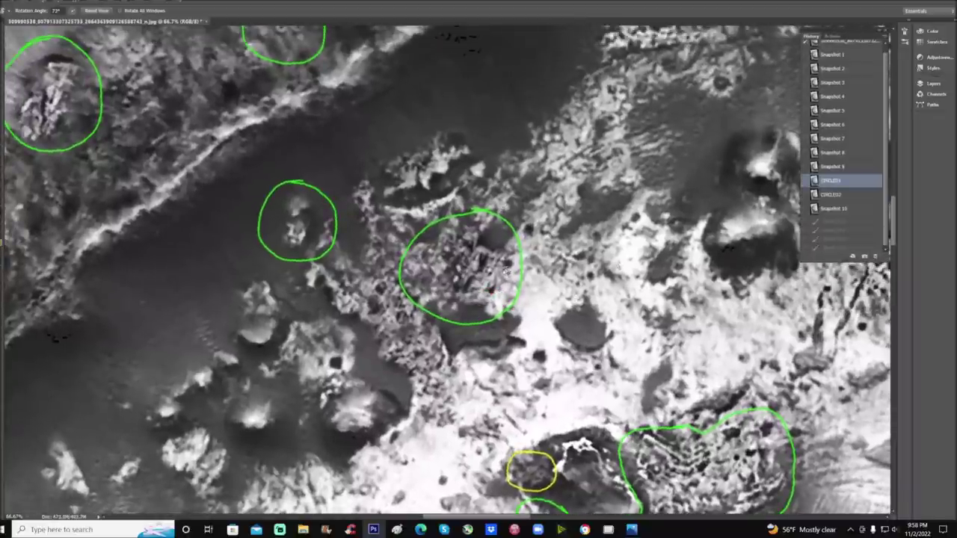
{"action": "scroll", "coordinate": [548, 432], "scroll_direction": "down", "scroll_amount": 2}
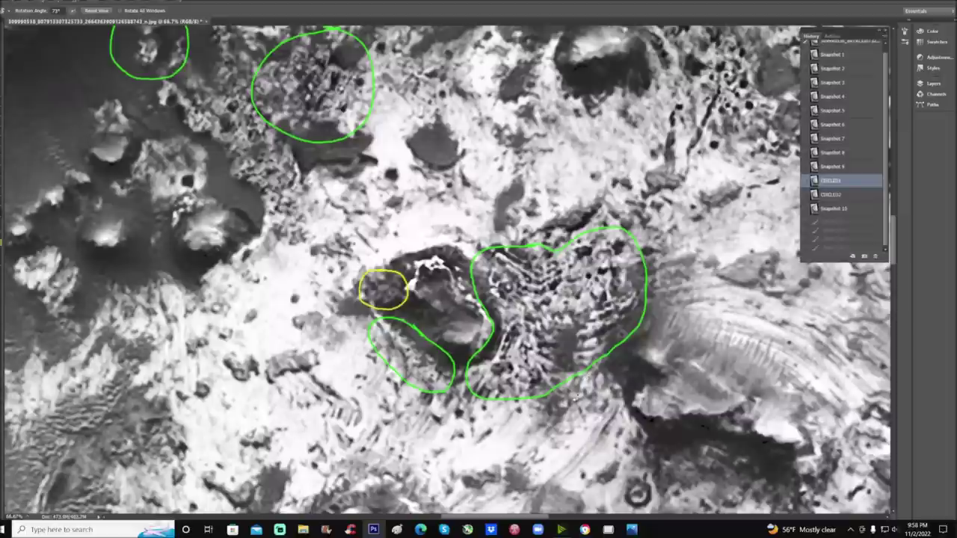
{"action": "scroll", "coordinate": [673, 374], "scroll_direction": "down", "scroll_amount": 4}
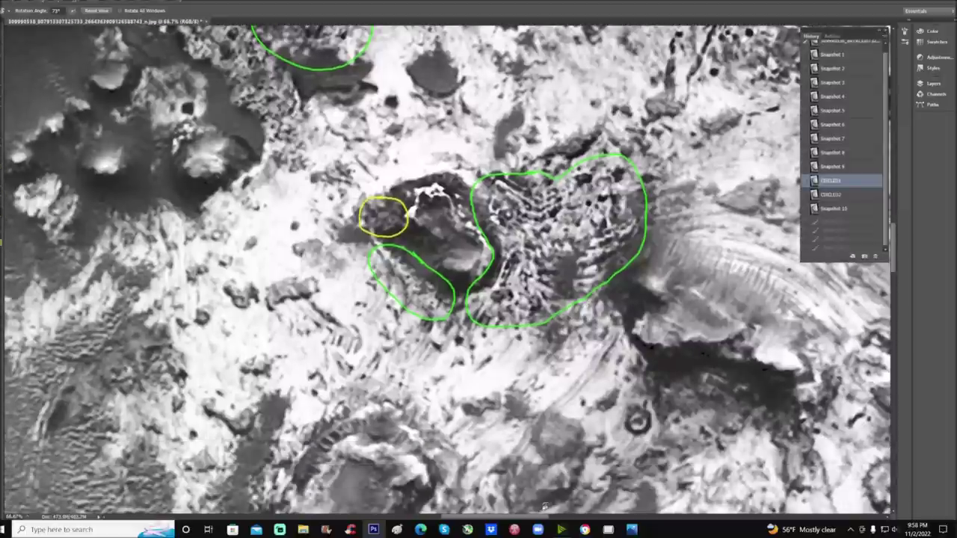
Step: Sharpen the terrain near the large outlined patch with the Sharpen tool at 14% strength, and compare it with the CIRCLED1 snapshot
{"action": "left_click_drag", "start_coordinate": [538, 516], "coordinate": [573, 517]}
{"action": "scroll", "coordinate": [574, 459], "scroll_direction": "down", "scroll_amount": 2}
{"action": "scroll", "coordinate": [542, 371], "scroll_direction": "down", "scroll_amount": 2}
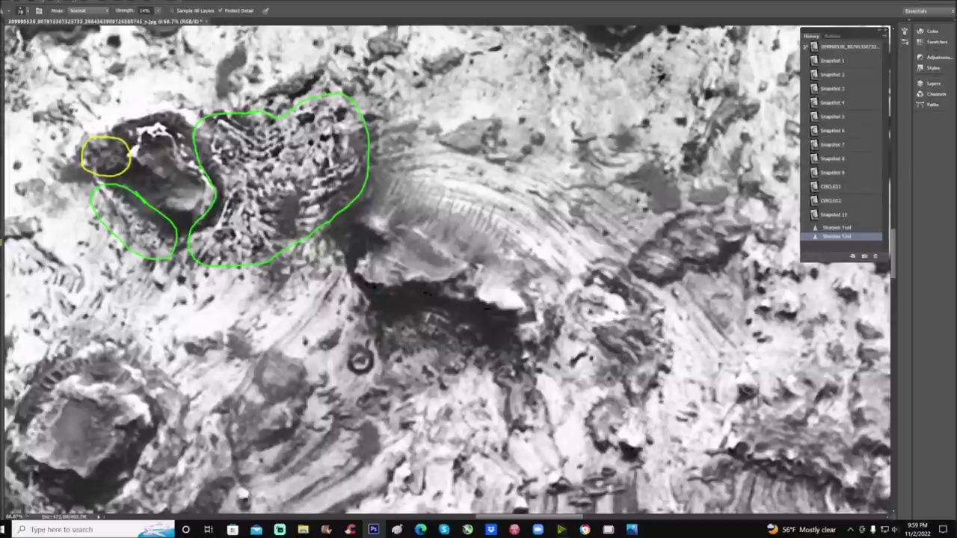
{"action": "left_click", "coordinate": [843, 228]}
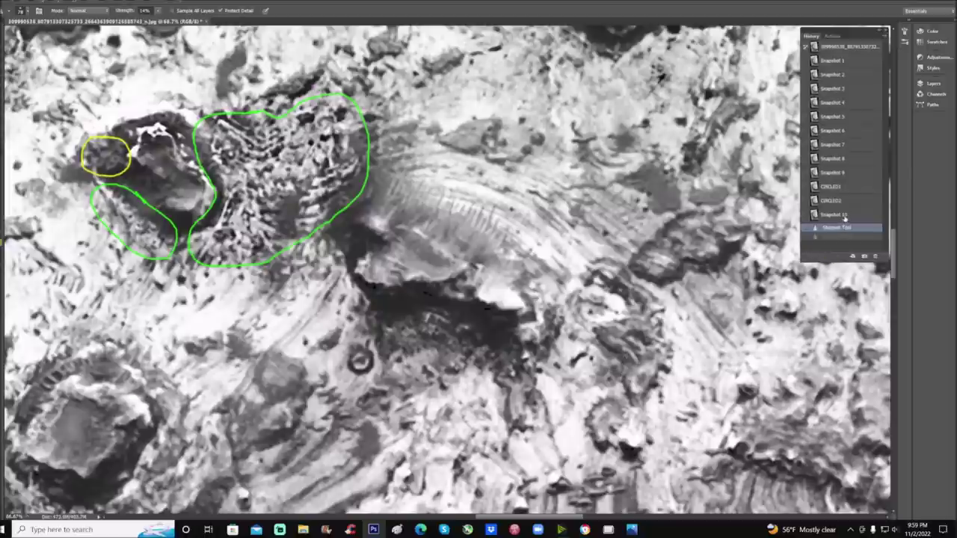
{"action": "left_click", "coordinate": [843, 187]}
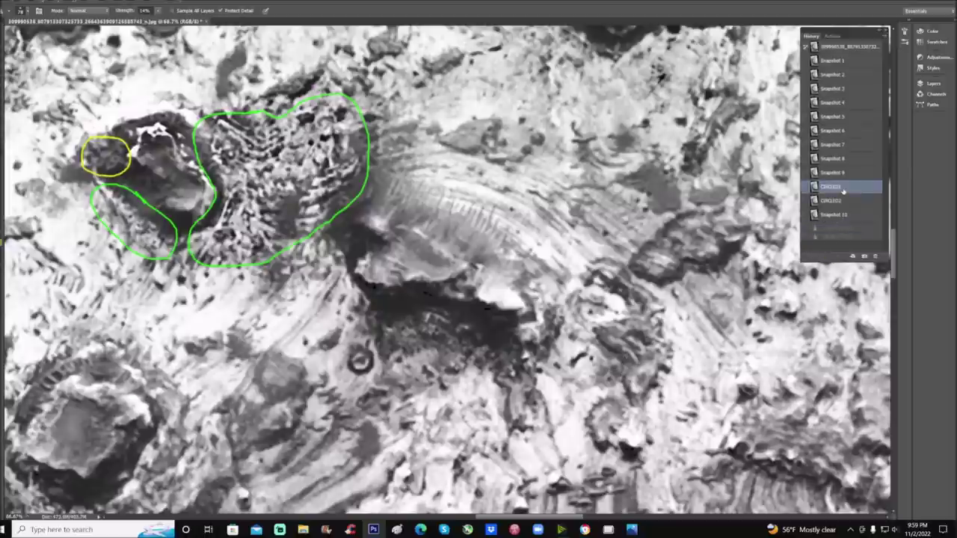
{"action": "left_click", "coordinate": [848, 236]}
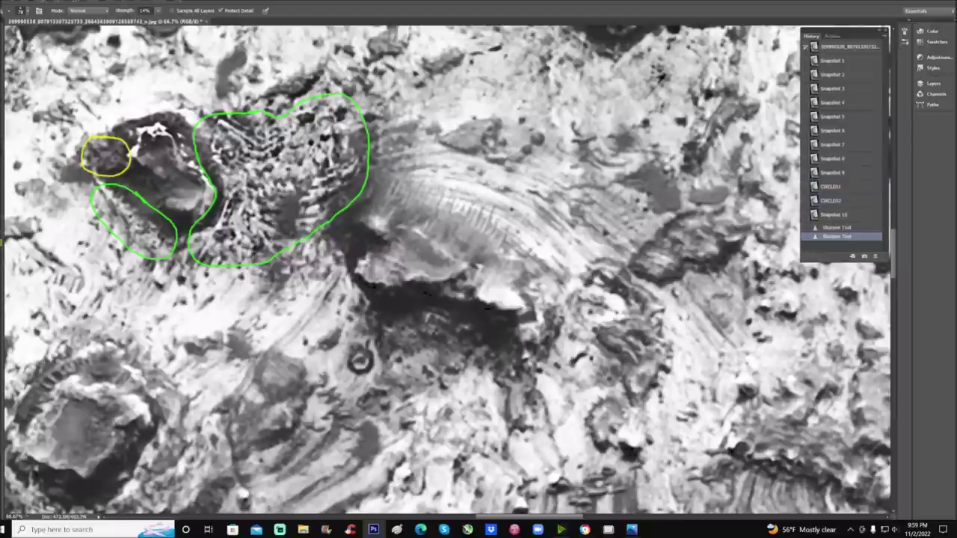
Step: Select the CIRCLED2 snapshot and examine the green outlines on the crater floor near the rim at 66.7% zoom
{"action": "key", "text": "ctrl+minus"}
{"action": "key", "text": "ctrl+minus"}
{"action": "key", "text": "ctrl+minus"}
{"action": "left_click", "coordinate": [852, 202]}
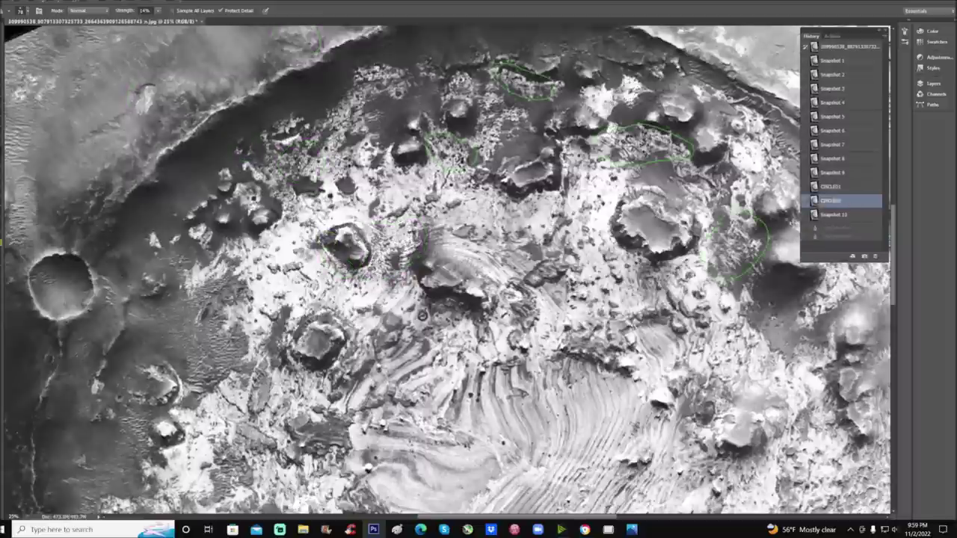
{"action": "scroll", "coordinate": [448, 269], "scroll_direction": "up", "scroll_amount": 1}
{"action": "key", "text": "ctrl+plus"}
{"action": "key", "text": "ctrl+plus"}
{"action": "key", "text": "ctrl+plus"}
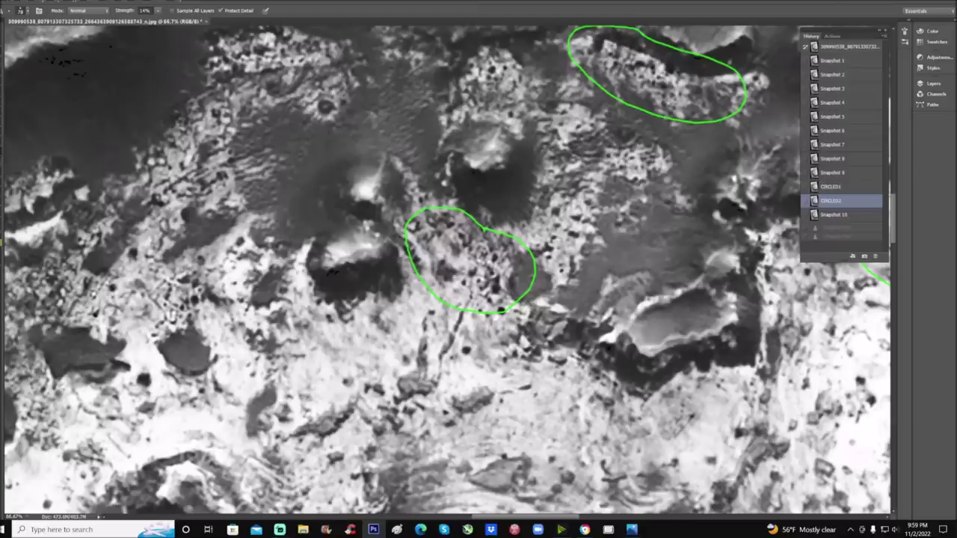
Step: Brush a green arrow toward the small outlined patch beside the dark mounds, and trace features inside the green outlines
{"action": "key", "text": "b"}
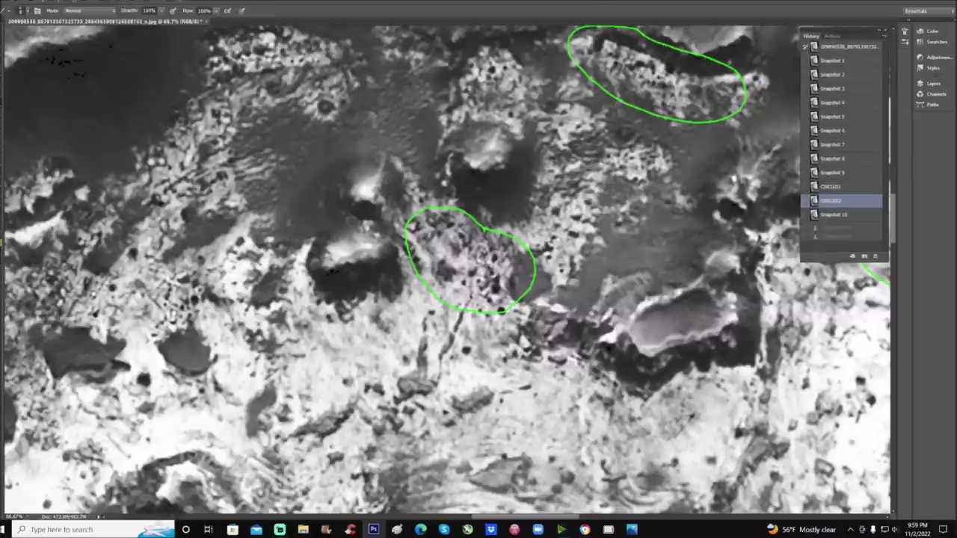
{"action": "mouse_move", "coordinate": [385, 178]}
{"action": "left_mouse_down"}
{"action": "mouse_move", "coordinate": [405, 215]}
{"action": "mouse_move", "coordinate": [396, 208]}
{"action": "mouse_move", "coordinate": [408, 204]}
{"action": "left_mouse_up"}
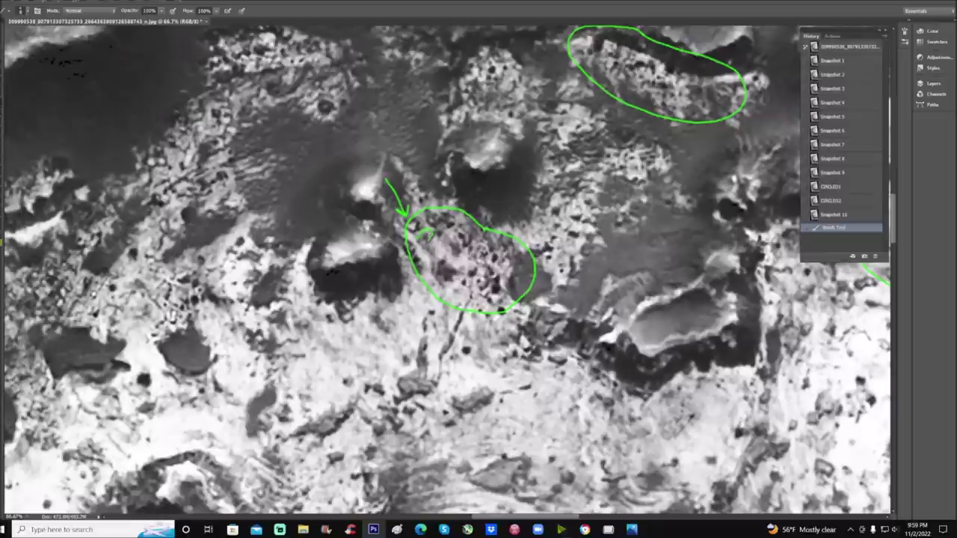
{"action": "left_click_drag", "start_coordinate": [423, 233], "coordinate": [426, 243]}
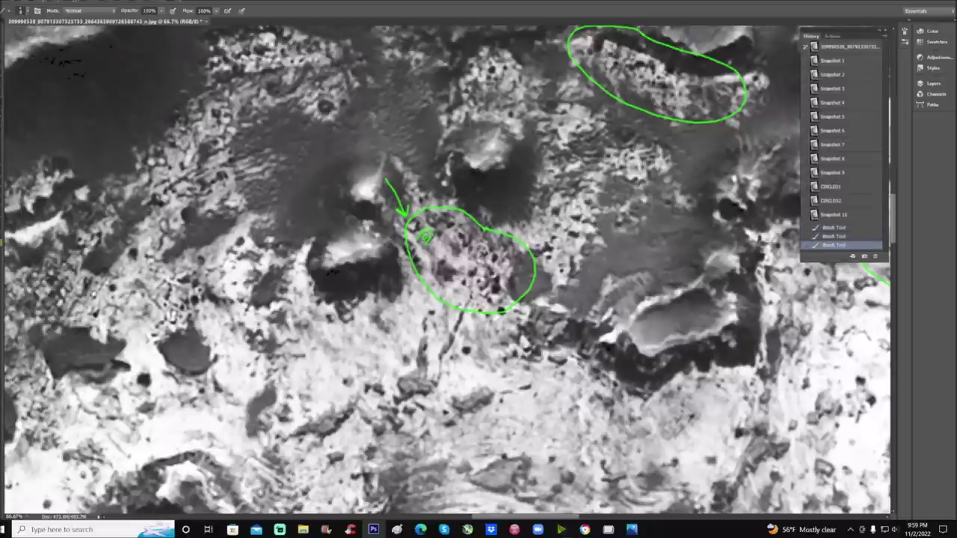
{"action": "left_click", "coordinate": [837, 227]}
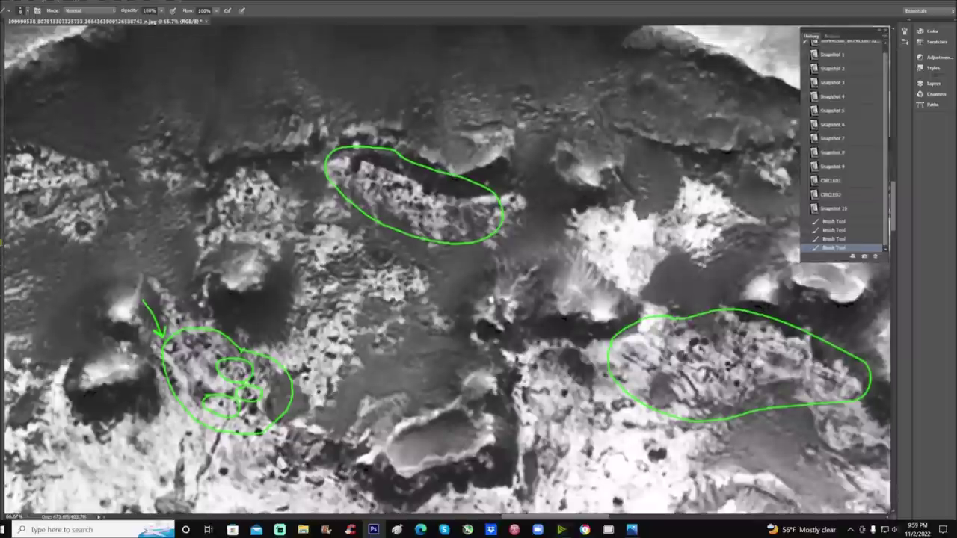
{"action": "scroll", "coordinate": [449, 269], "scroll_direction": "up", "scroll_amount": 1}
{"action": "mouse_move", "coordinate": [407, 136]}
{"action": "left_mouse_down"}
{"action": "mouse_move", "coordinate": [390, 183]}
{"action": "mouse_move", "coordinate": [380, 183]}
{"action": "mouse_move", "coordinate": [396, 188]}
{"action": "left_mouse_up"}
{"action": "mouse_move", "coordinate": [438, 162]}
{"action": "left_mouse_down"}
{"action": "mouse_move", "coordinate": [396, 202]}
{"action": "mouse_move", "coordinate": [398, 192]}
{"action": "mouse_move", "coordinate": [408, 202]}
{"action": "left_mouse_up"}
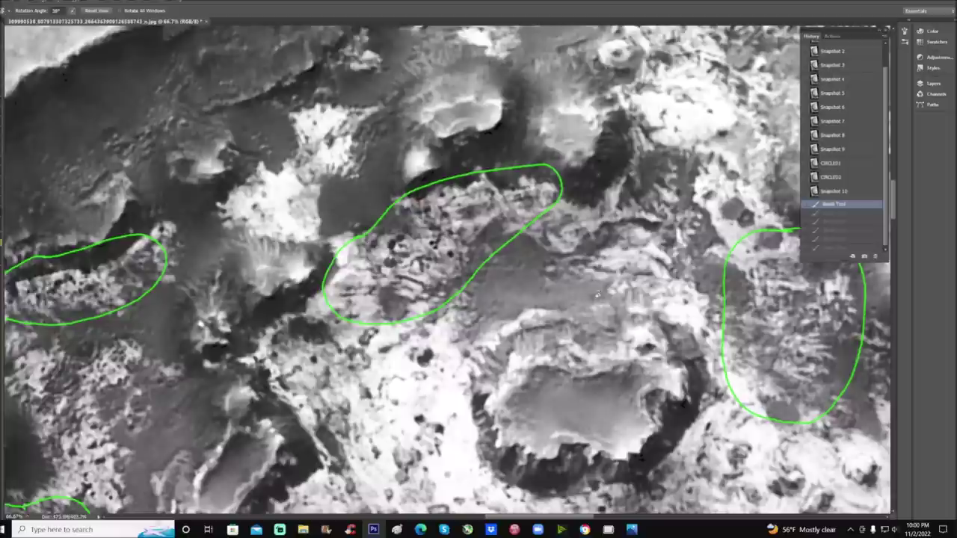
Step: Examine the two outlined patches beside the large flat-topped mound and the adjacent terrain with the view rotated to 38°
{"action": "scroll", "coordinate": [557, 281], "scroll_direction": "down", "scroll_amount": 1}
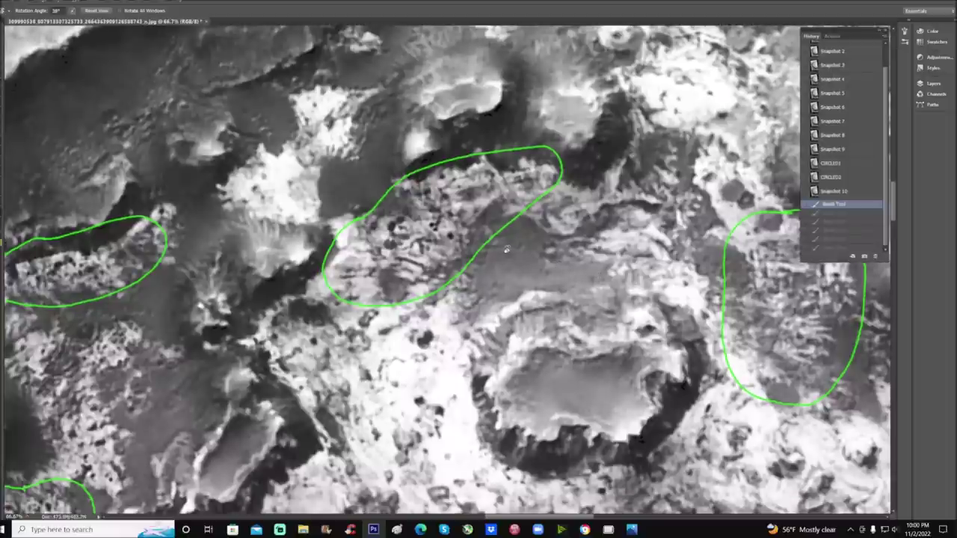
{"action": "left_click_drag", "start_coordinate": [511, 519], "coordinate": [536, 519]}
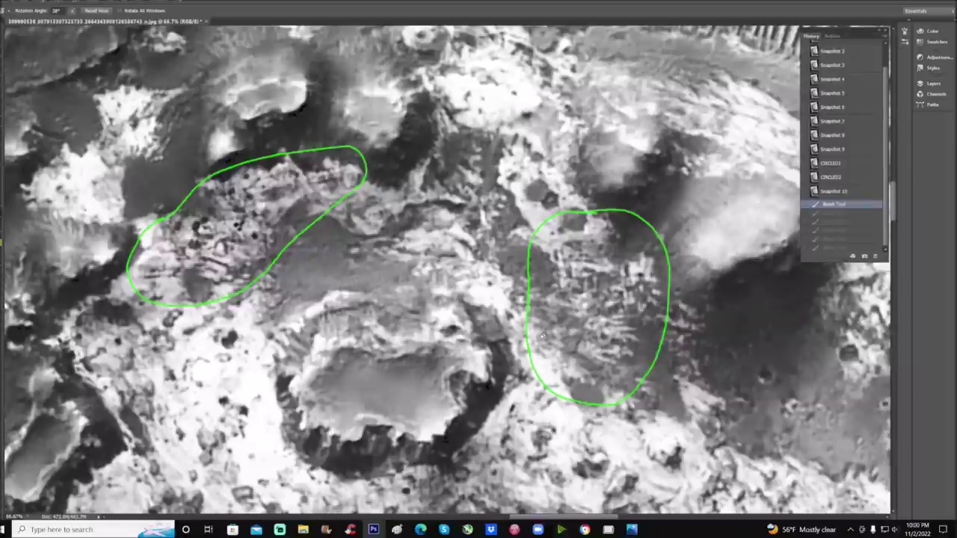
{"action": "scroll", "coordinate": [543, 334], "scroll_direction": "down", "scroll_amount": 2}
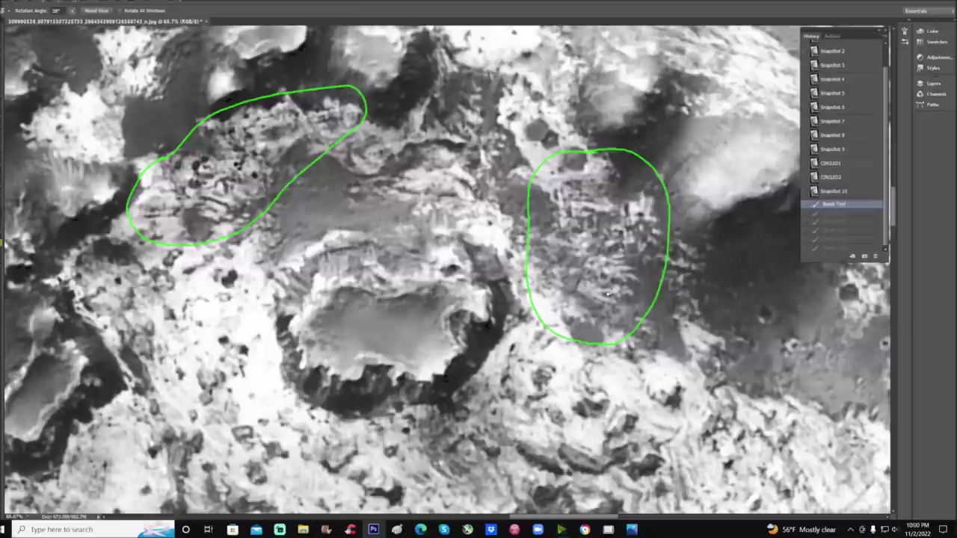
{"action": "scroll", "coordinate": [608, 293], "scroll_direction": "down", "scroll_amount": 4}
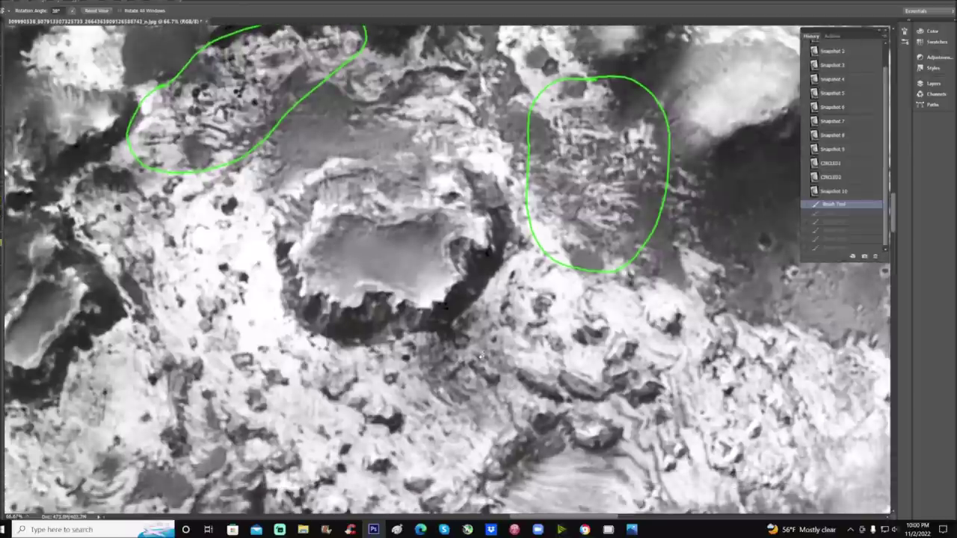
{"action": "scroll", "coordinate": [610, 363], "scroll_direction": "down", "scroll_amount": 1}
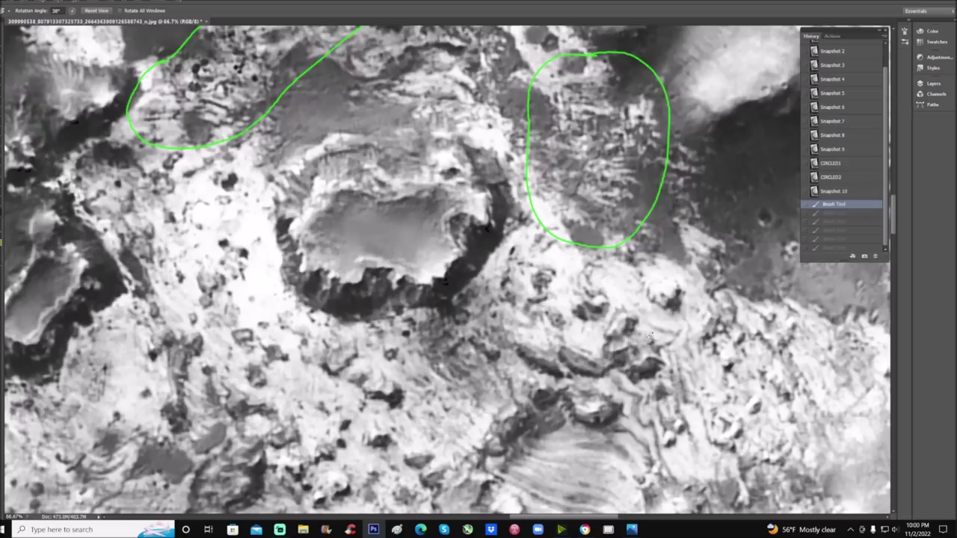
{"action": "scroll", "coordinate": [651, 342], "scroll_direction": "down", "scroll_amount": 10}
Step: Select Snapshot 9 and examine the green circled features on both sides of the bright crater rim at 50% and 66.7% zoom
{"action": "key", "text": "ctrl+minus"}
{"action": "key", "text": "ctrl+minus"}
{"action": "key", "text": "ctrl+minus"}
{"action": "key", "text": "ctrl+minus"}
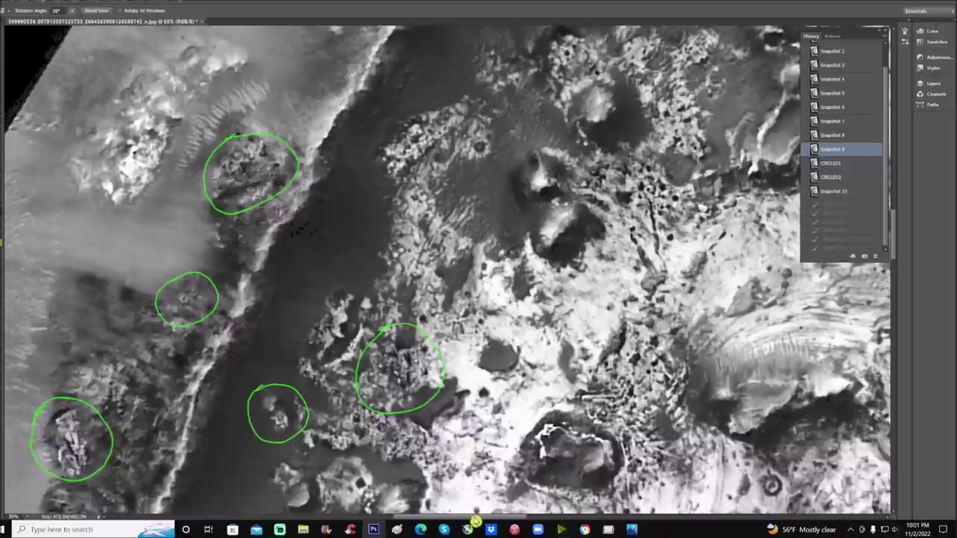
{"action": "left_click_drag", "start_coordinate": [472, 516], "coordinate": [444, 516]}
{"action": "left_click_drag", "start_coordinate": [413, 485], "coordinate": [421, 469]}
{"action": "scroll", "coordinate": [420, 468], "scroll_direction": "down", "scroll_amount": 3}
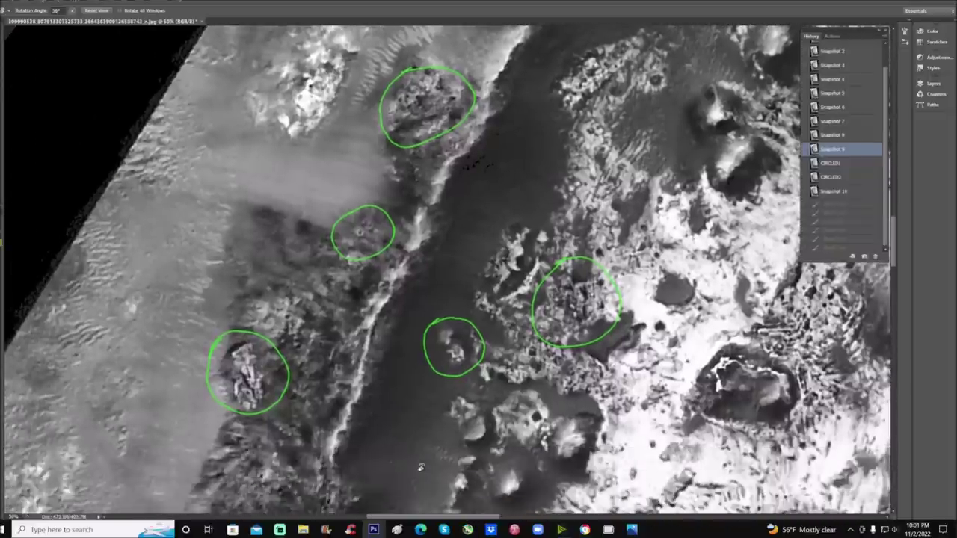
{"action": "key", "text": "ctrl+plus"}
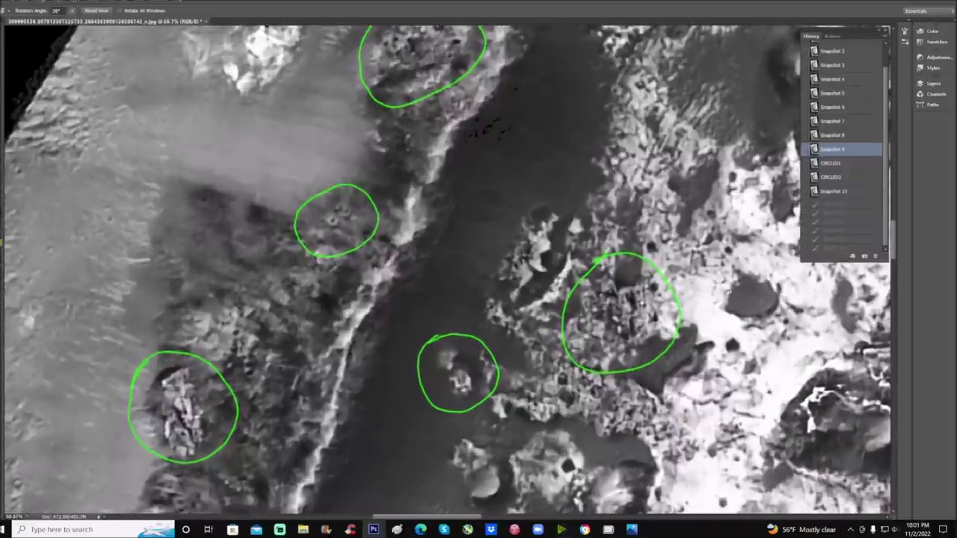
{"action": "scroll", "coordinate": [761, 283], "scroll_direction": "up", "scroll_amount": 2}
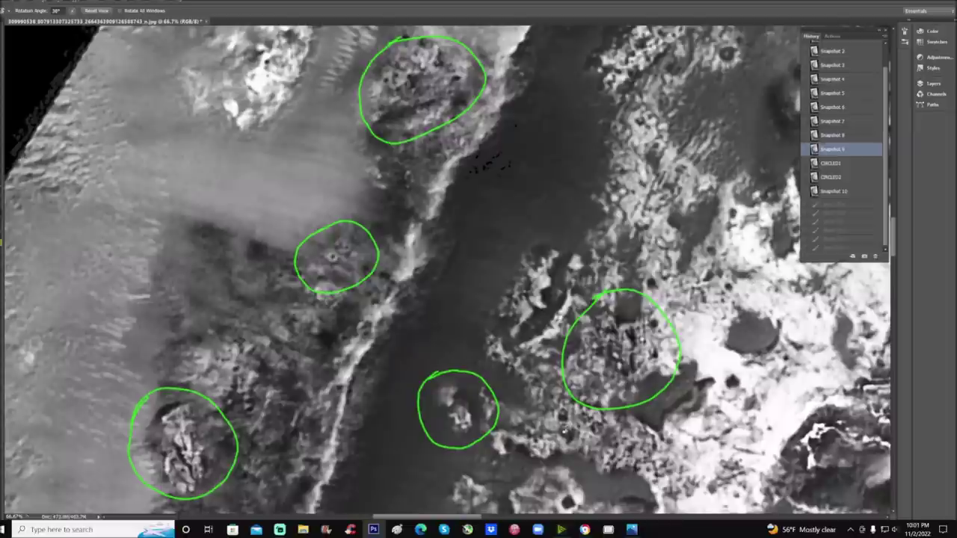
Step: Switch to the CIRCLED1 snapshot, followed by CIRCLED2, to compare the outlined patches across the crater floor
{"action": "left_click", "coordinate": [831, 163]}
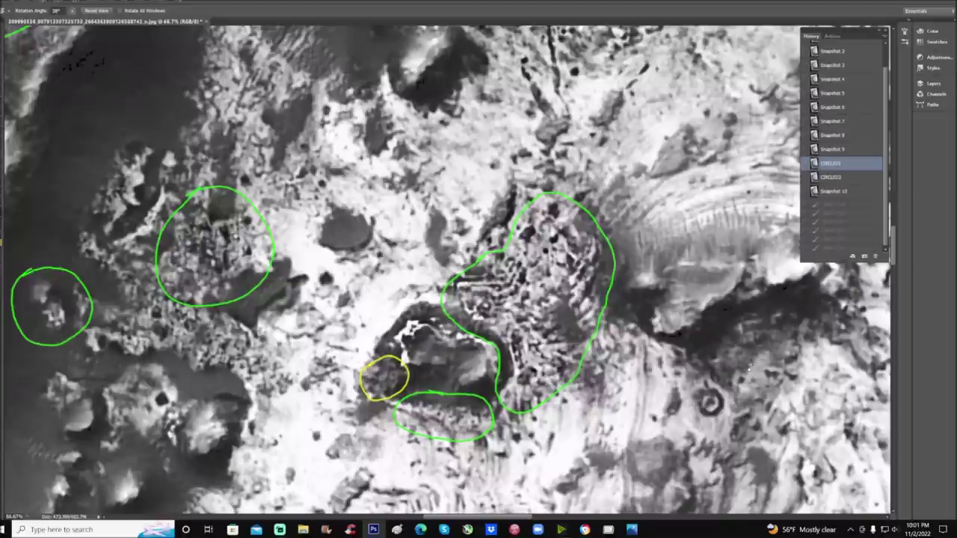
{"action": "key", "text": "ctrl+shift+z"}
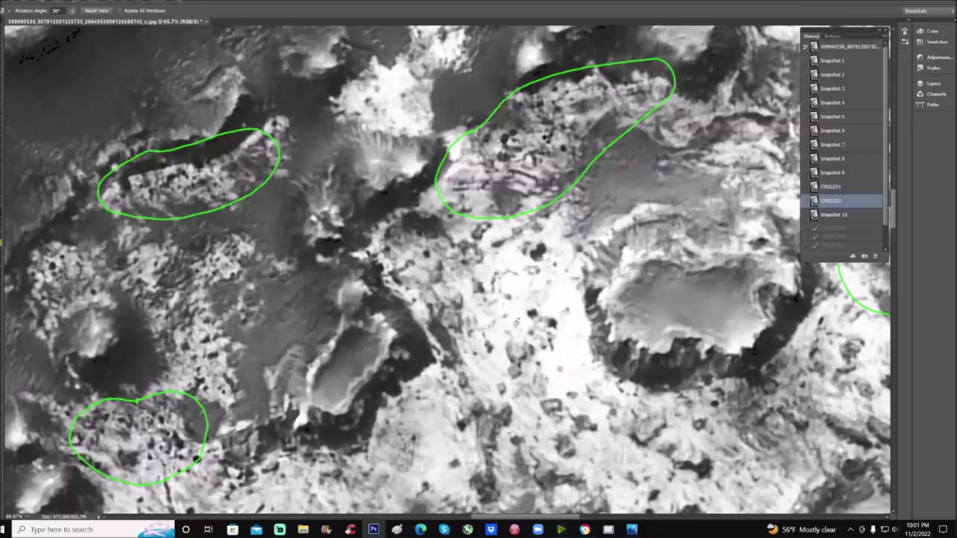